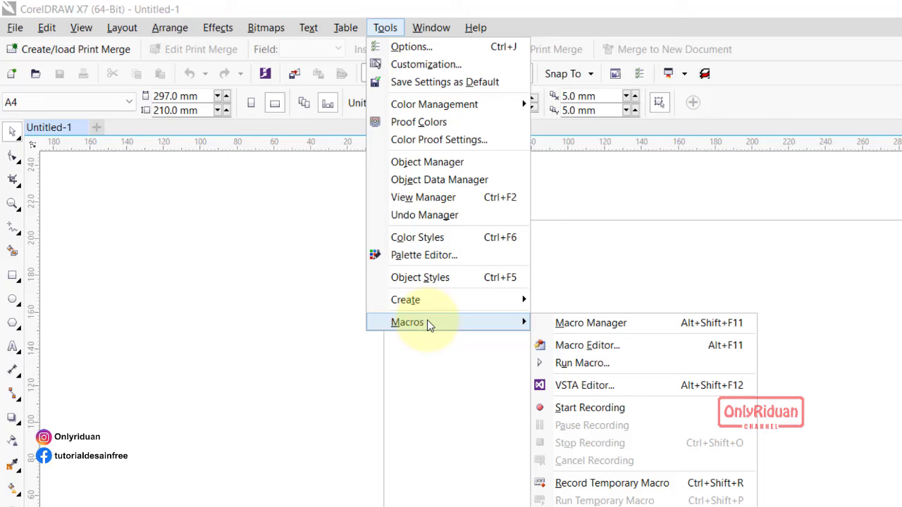
Step: Run the Wizard.CreateCalendar macro from the CalendarWizard (CalendarWizard.gms) project
{"action": "left_click", "coordinate": [585, 363]}
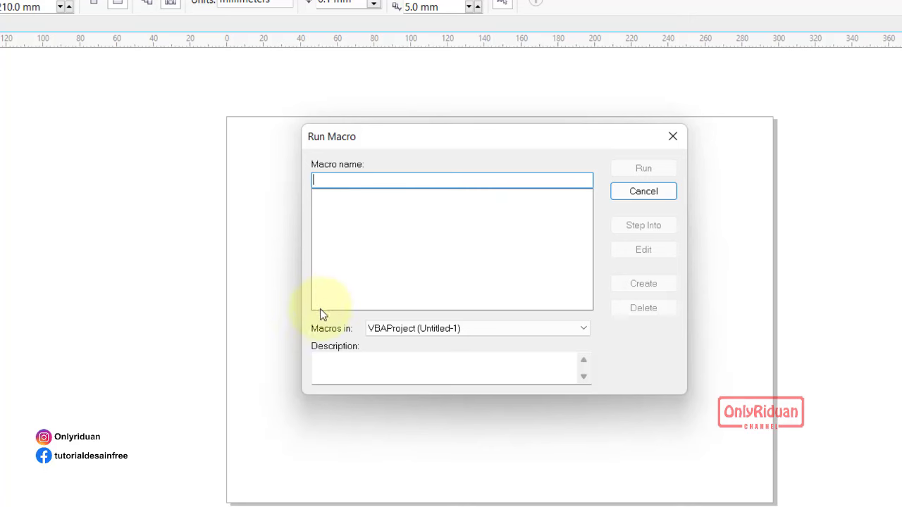
{"action": "left_click", "coordinate": [434, 332]}
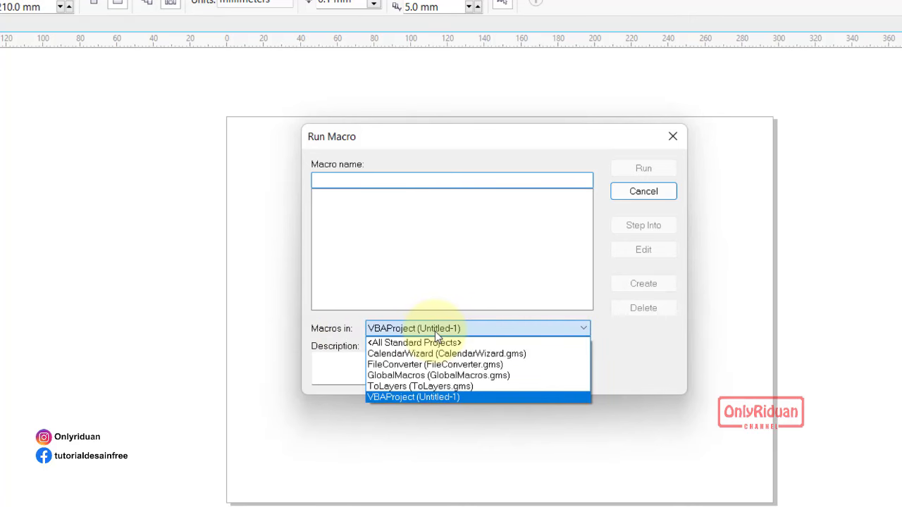
{"action": "left_click", "coordinate": [407, 355]}
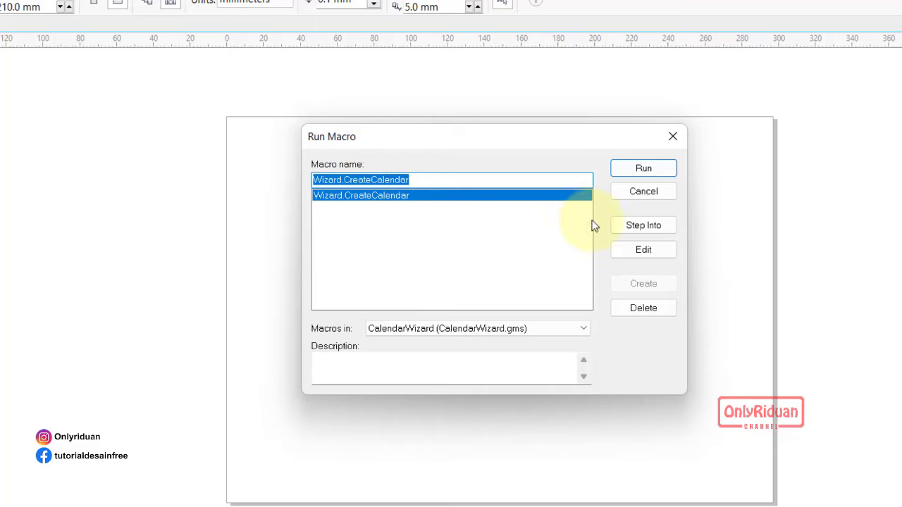
{"action": "left_click", "coordinate": [644, 169]}
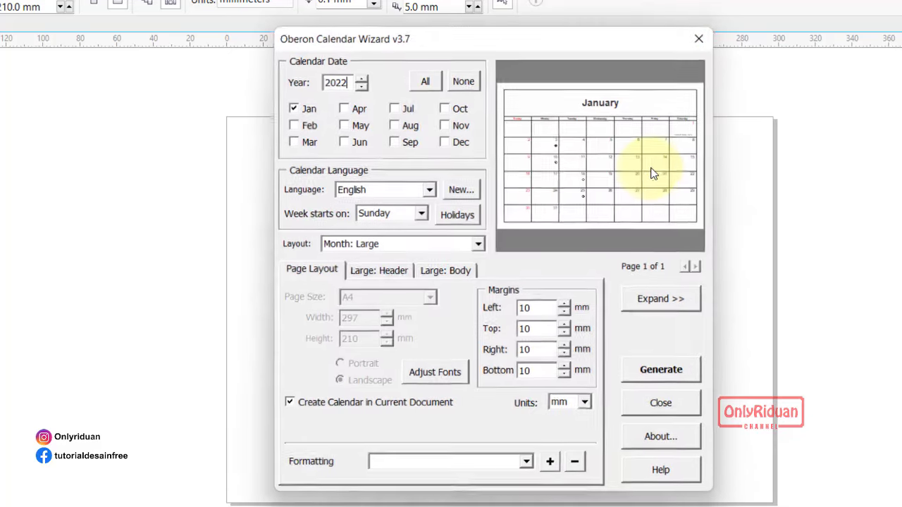
{"action": "left_click_drag", "start_coordinate": [485, 31], "coordinate": [425, 37]}
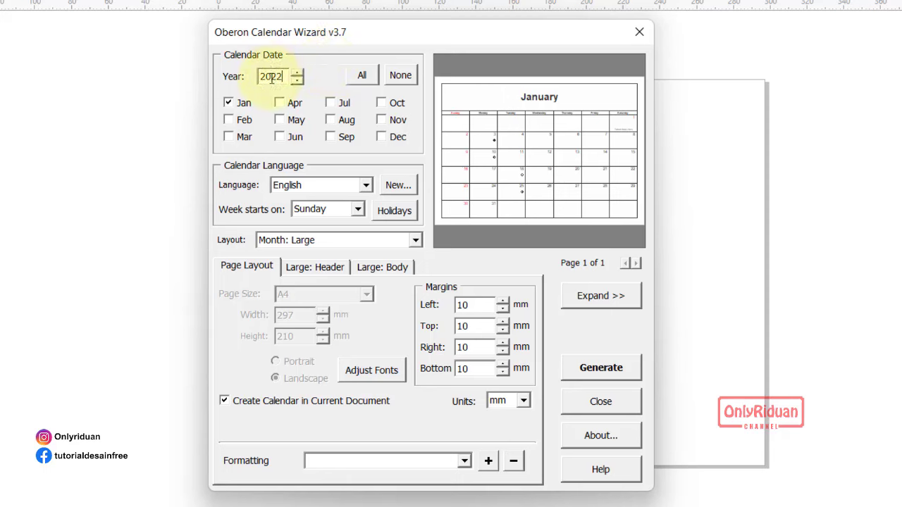
Step: Set the calendar year to 2023 and include all twelve months
{"action": "left_click", "coordinate": [297, 73]}
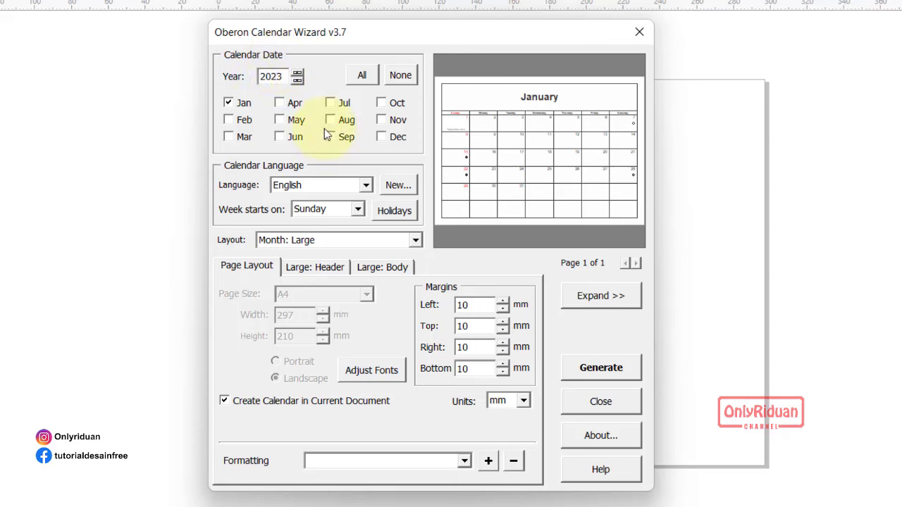
{"action": "left_click", "coordinate": [228, 103]}
{"action": "left_click", "coordinate": [228, 103]}
{"action": "left_click", "coordinate": [363, 78]}
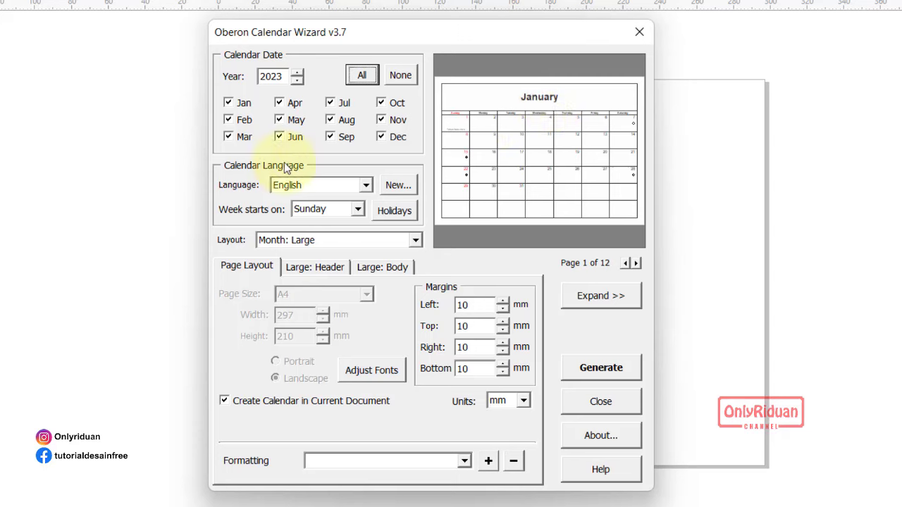
Step: Start defining a new calendar language and name it Indonesia
{"action": "left_click", "coordinate": [398, 191]}
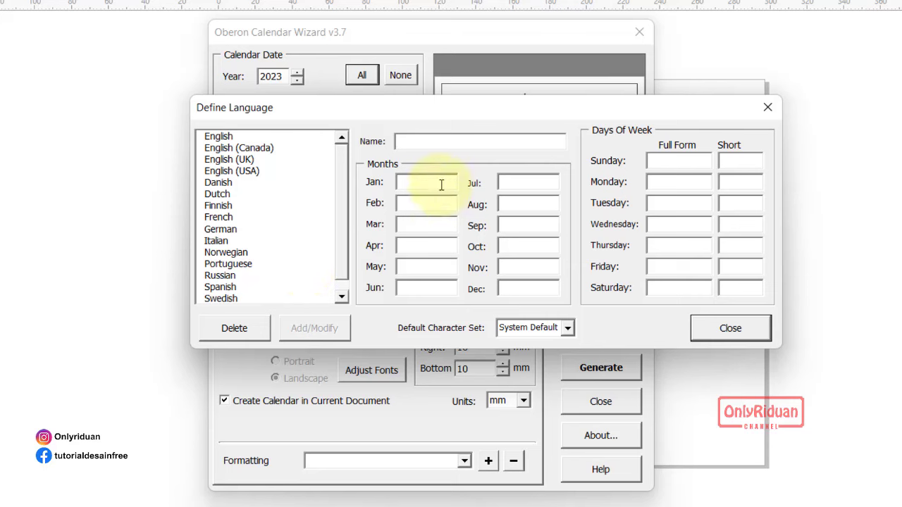
{"action": "type", "text": "I"}
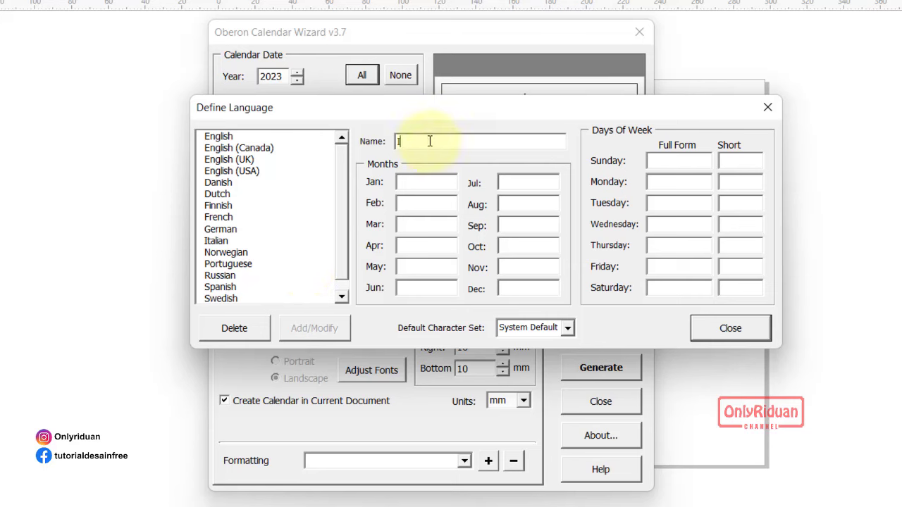
{"action": "type", "text": "ndonesia"}
Step: Enter the January to June names for the new language as Januari, Februari, Maret, April, Mei and Juni
{"action": "left_click", "coordinate": [416, 180]}
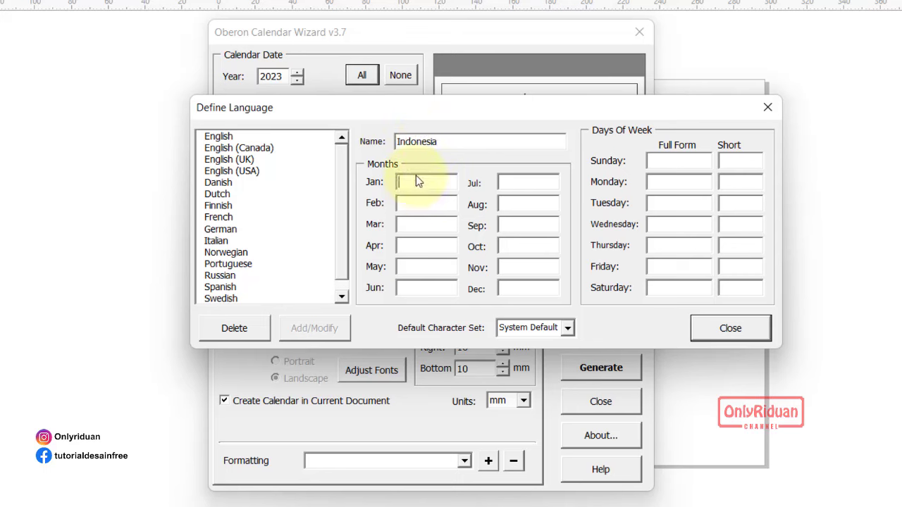
{"action": "type", "text": "Januari"}
{"action": "left_click", "coordinate": [402, 204]}
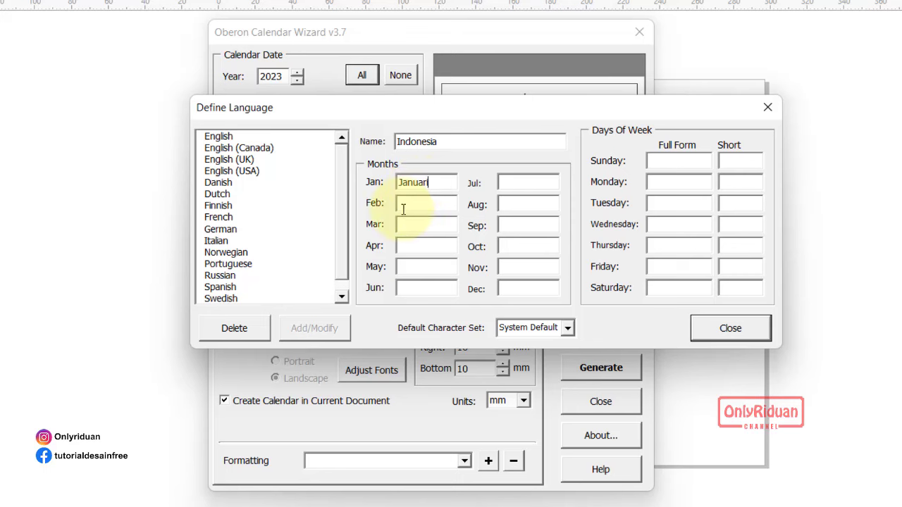
{"action": "type", "text": "Februari"}
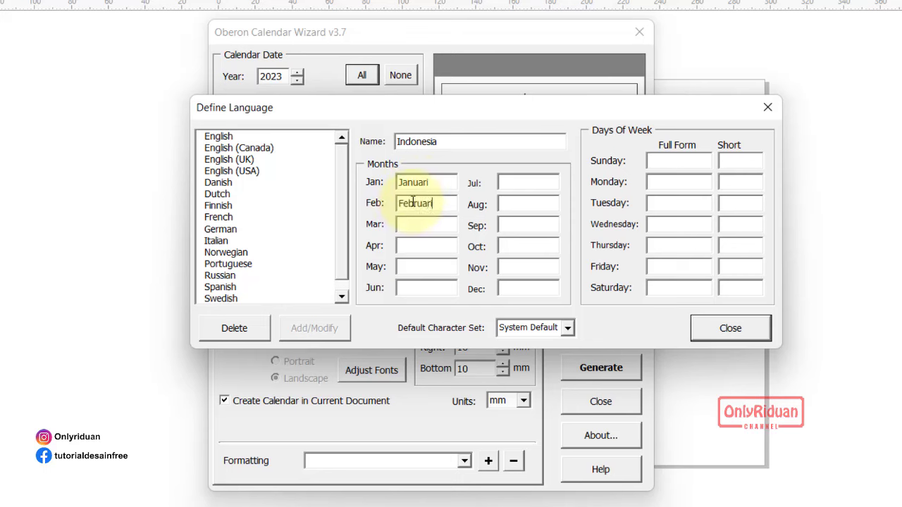
{"action": "left_click", "coordinate": [417, 222]}
{"action": "type", "text": "Maret"}
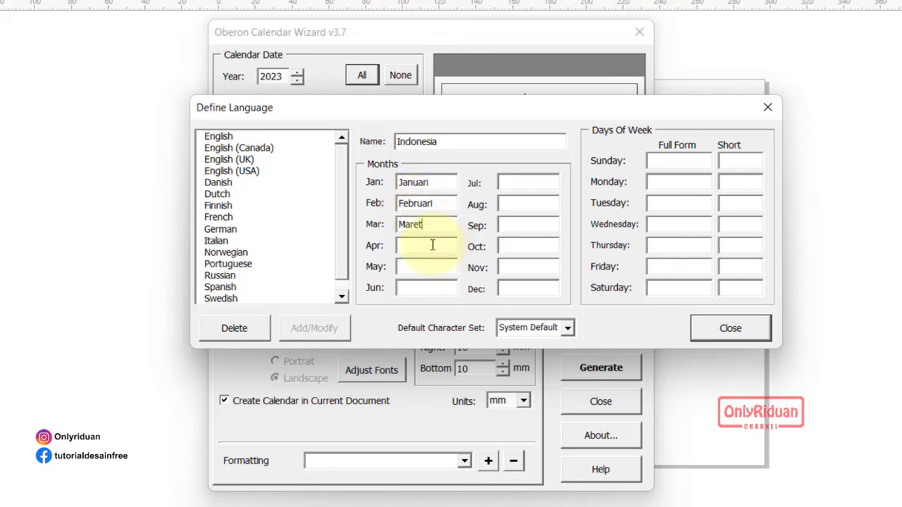
{"action": "left_click", "coordinate": [433, 245]}
{"action": "type", "text": "April"}
{"action": "left_click", "coordinate": [417, 265]}
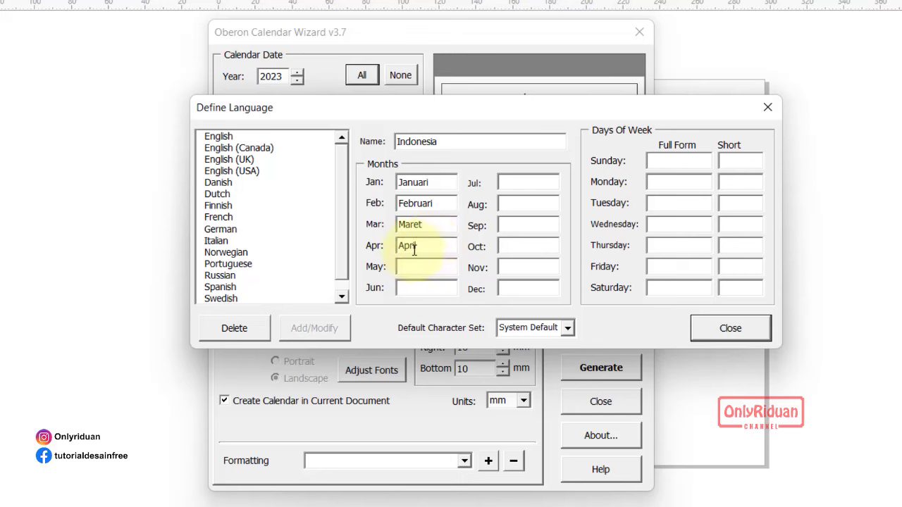
{"action": "type", "text": "Mei"}
{"action": "left_click", "coordinate": [402, 289]}
{"action": "type", "text": "Juni"}
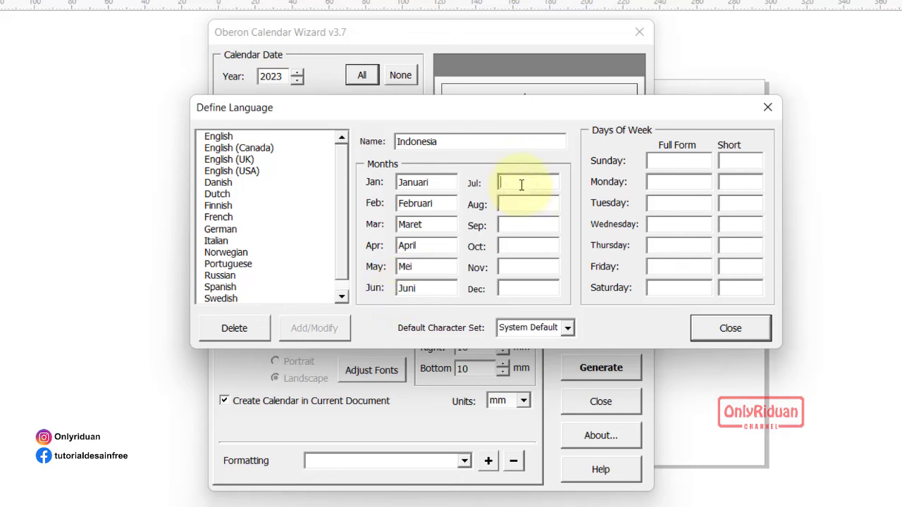
Step: Enter the July to December names as Juli, Agustus, September, Oktober, November and Desember
{"action": "type", "text": "Juli"}
{"action": "left_click", "coordinate": [555, 204]}
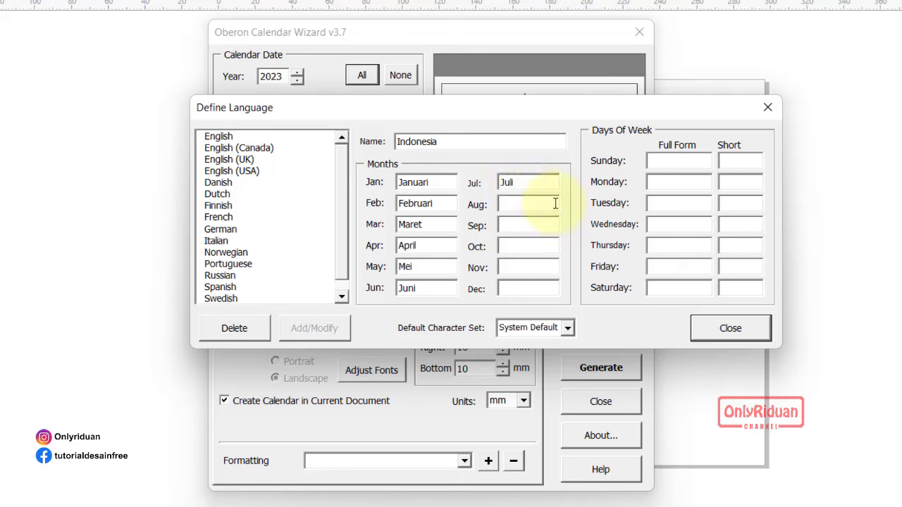
{"action": "left_click", "coordinate": [557, 204]}
{"action": "type", "text": "Agustus"}
{"action": "left_click", "coordinate": [525, 226]}
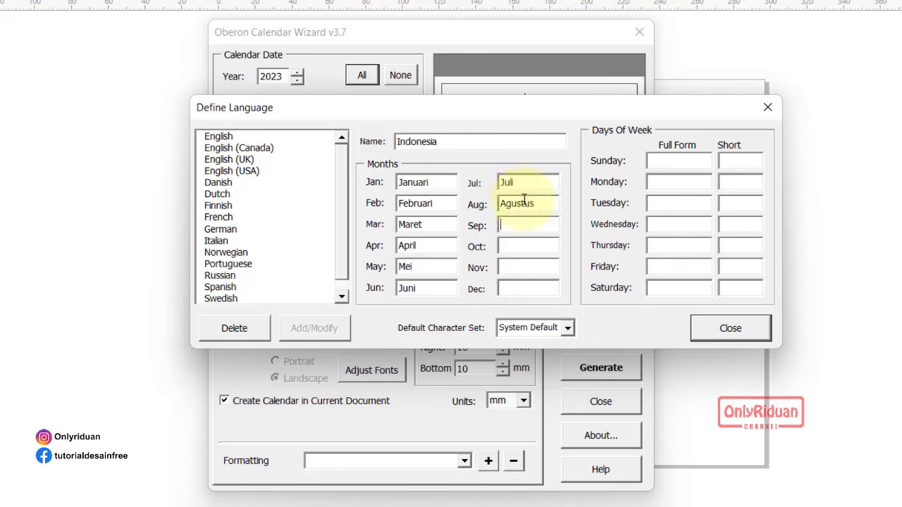
{"action": "type", "text": "September"}
{"action": "left_click", "coordinate": [515, 243]}
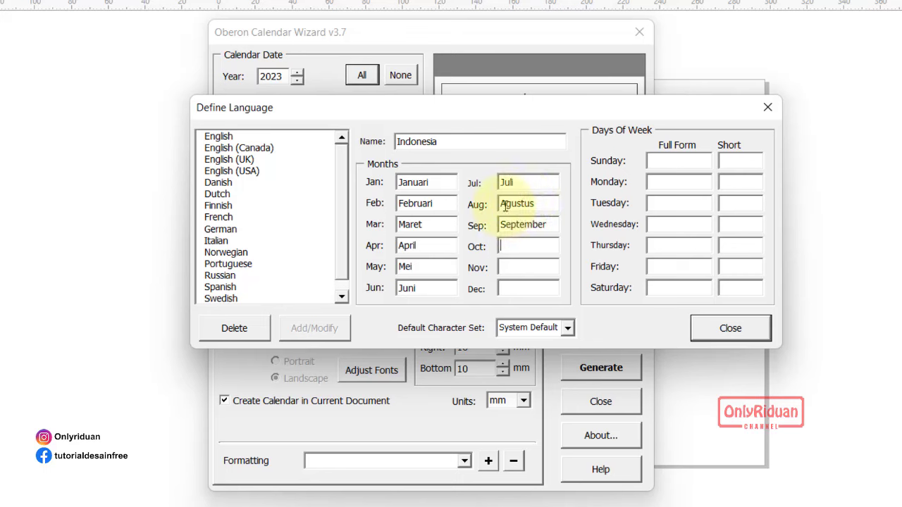
{"action": "type", "text": "Oktober"}
{"action": "key", "text": "Tab"}
{"action": "type", "text": "November"}
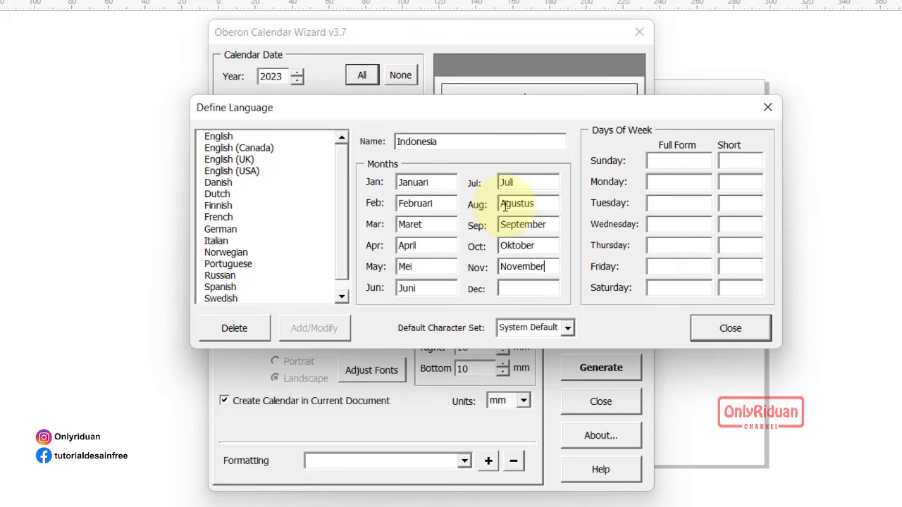
{"action": "type", "text": "Desember"}
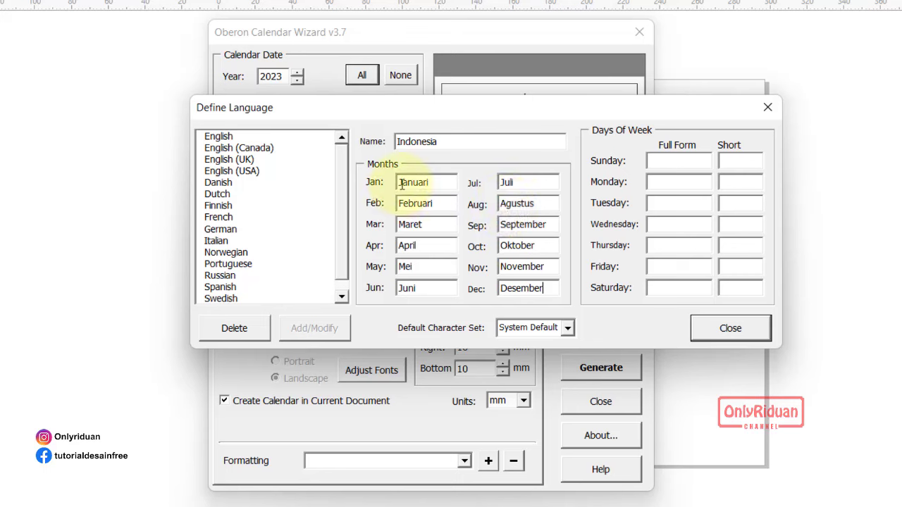
{"action": "left_click", "coordinate": [522, 284]}
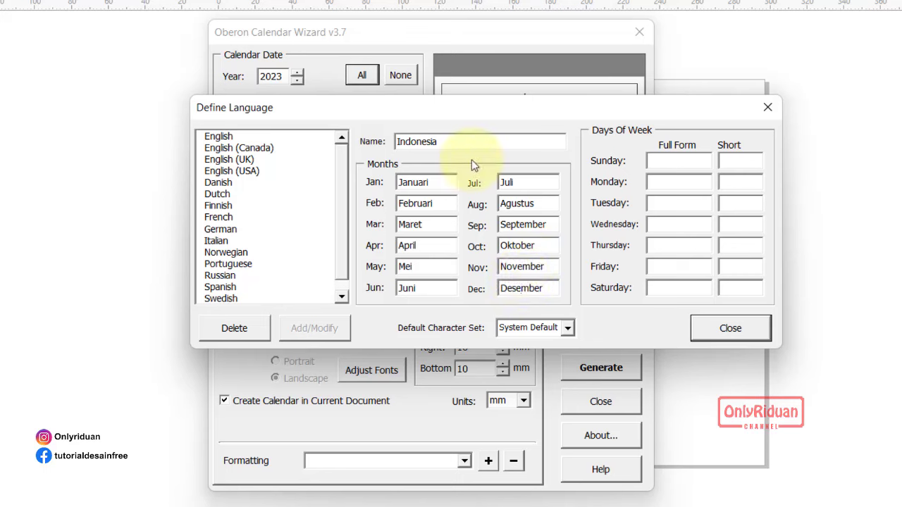
Step: Enter the full and short day names Minggu and Ming for Sunday, and Senin and Sen for Monday
{"action": "left_click", "coordinate": [659, 163]}
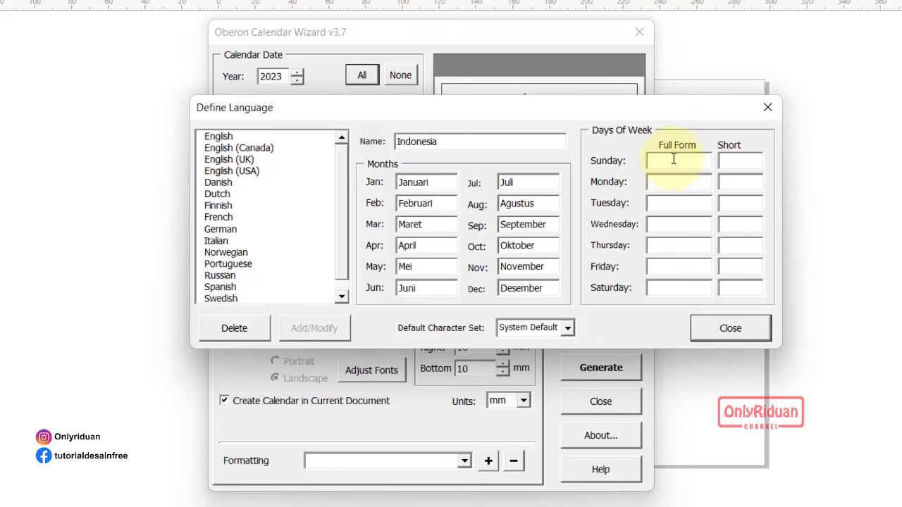
{"action": "type", "text": "Minggu"}
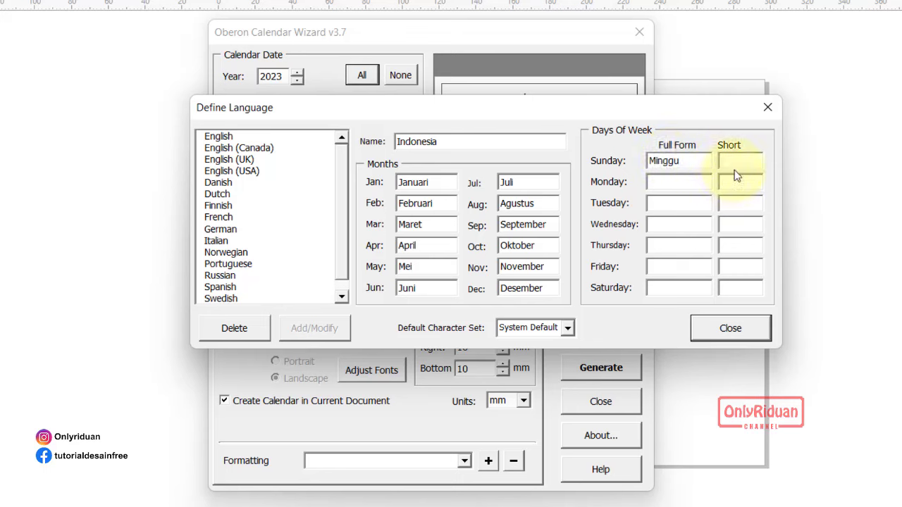
{"action": "type", "text": "Ming"}
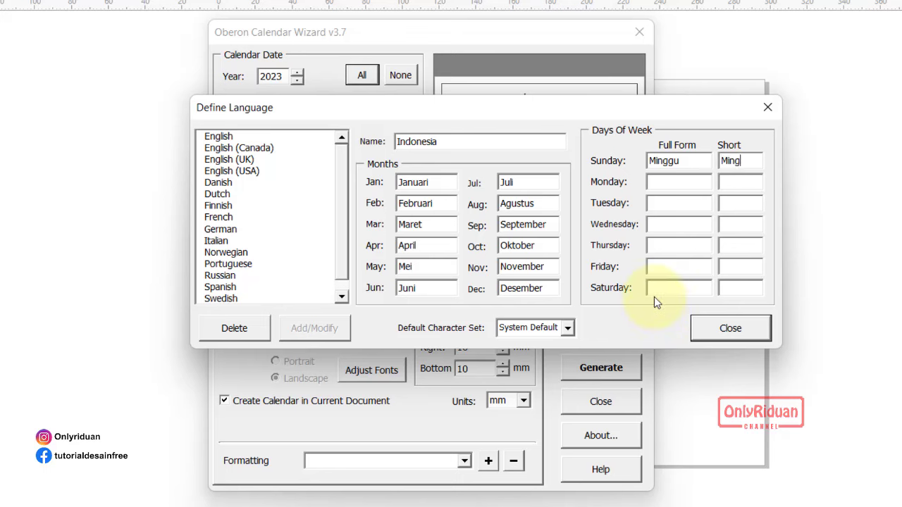
{"action": "left_click", "coordinate": [675, 182]}
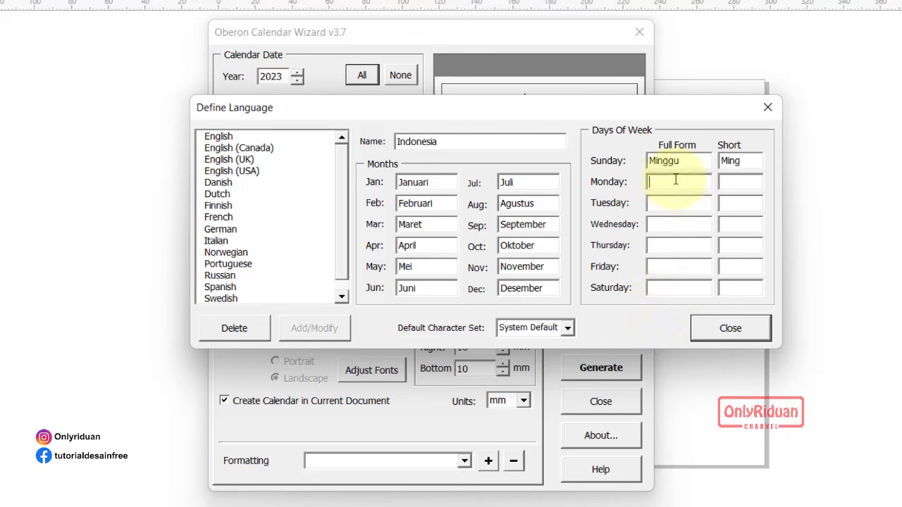
{"action": "type", "text": "Senin"}
{"action": "key", "text": "Tab"}
{"action": "type", "text": "Sen"}
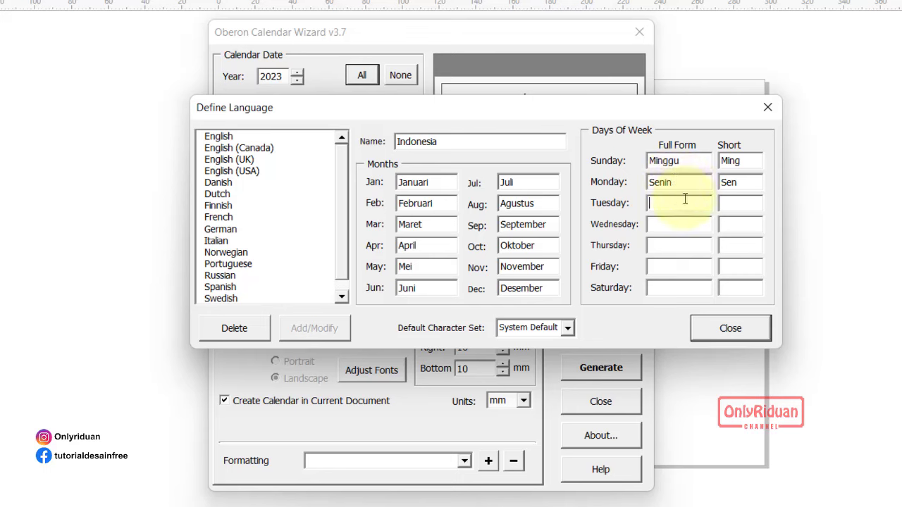
Step: Enter the full and short day names Selasa and Sel for Tuesday, and Rabu and Rab for Wednesday
{"action": "left_click", "coordinate": [685, 200]}
{"action": "type", "text": "SelasaSel"}
{"action": "key", "text": "Tab"}
{"action": "type", "text": "Rabu"}
{"action": "key", "text": "Tab"}
{"action": "type", "text": "Rab"}
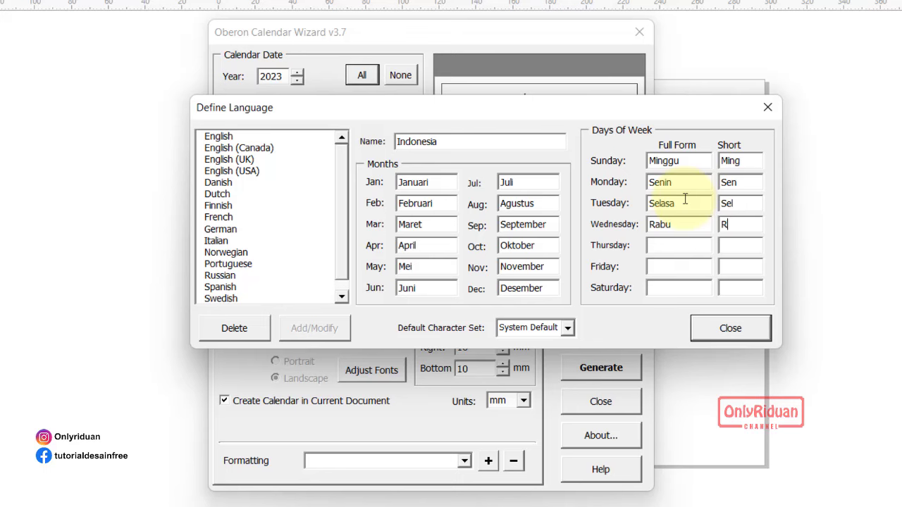
Step: Enter the full and short names Kamis and Kam for Thursday, Jumat and Jum for Friday, and Sabtu and Sab for Saturday
{"action": "key", "text": "Tab"}
{"action": "type", "text": "KamisKam"}
{"action": "key", "text": "Tab"}
{"action": "type", "text": "Jumat"}
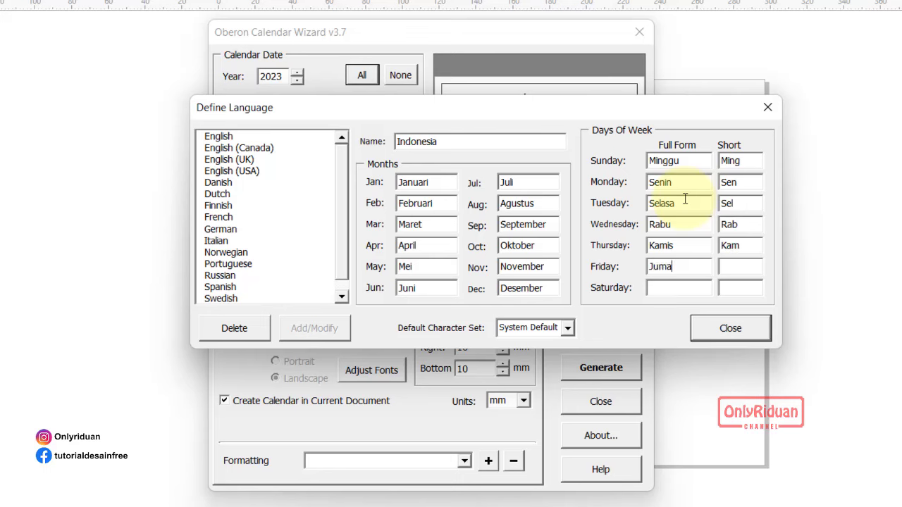
{"action": "key", "text": "Tab"}
{"action": "type", "text": "Jum"}
{"action": "key", "text": "Tab"}
{"action": "type", "text": "Sabt"}
{"action": "type", "text": "u"}
{"action": "type", "text": "Sab"}
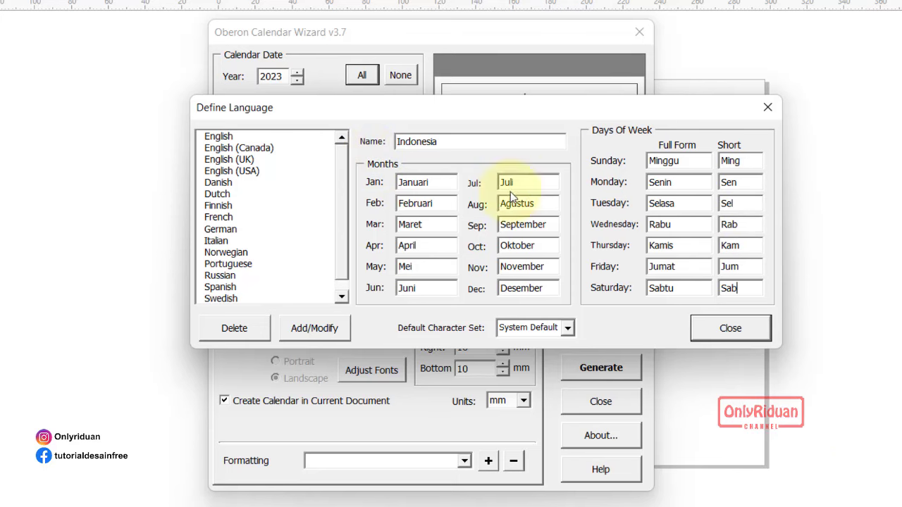
Step: Add the Indonesia definition to the language list and close the language editor
{"action": "left_click", "coordinate": [323, 330]}
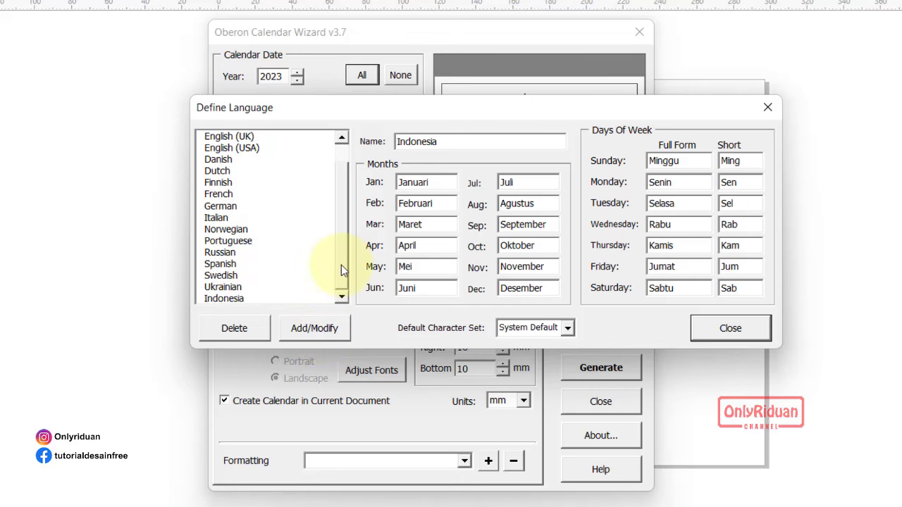
{"action": "scroll", "coordinate": [342, 243], "scroll_direction": "down", "scroll_amount": 1}
{"action": "left_click", "coordinate": [737, 337]}
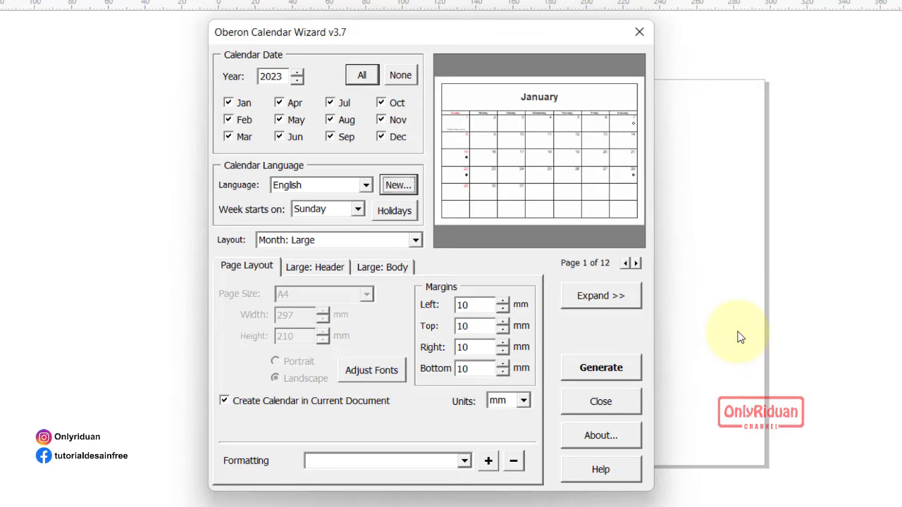
Step: Set the calendar language to Indonesia and choose the Month: Large layout
{"action": "left_click", "coordinate": [367, 186]}
{"action": "scroll", "coordinate": [370, 232], "scroll_direction": "down", "scroll_amount": 4}
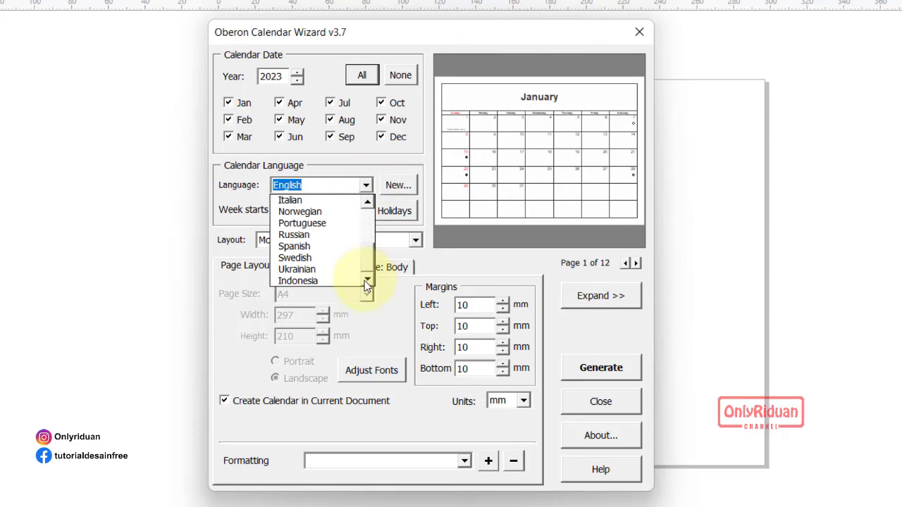
{"action": "left_click", "coordinate": [318, 282]}
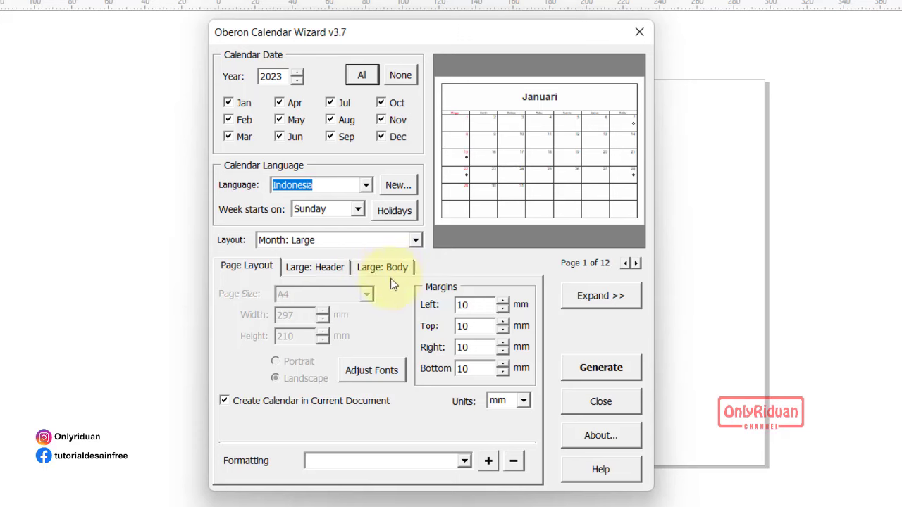
{"action": "left_click", "coordinate": [416, 240]}
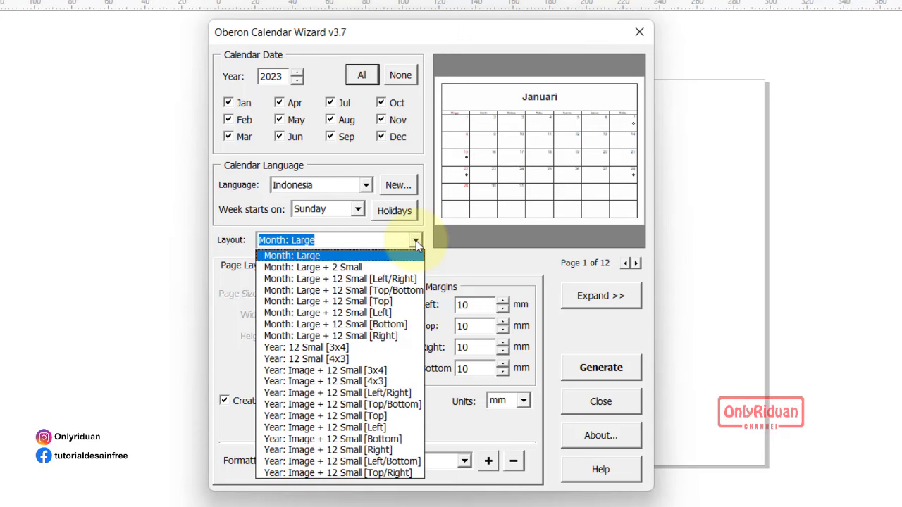
{"action": "left_click", "coordinate": [315, 256]}
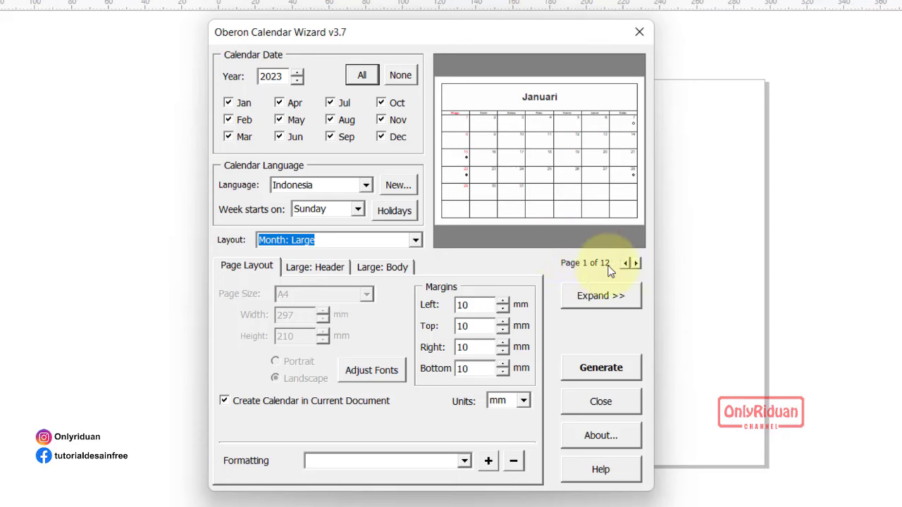
Step: Page through the monthly calendar preview from January to June and return to January
{"action": "left_click", "coordinate": [636, 264]}
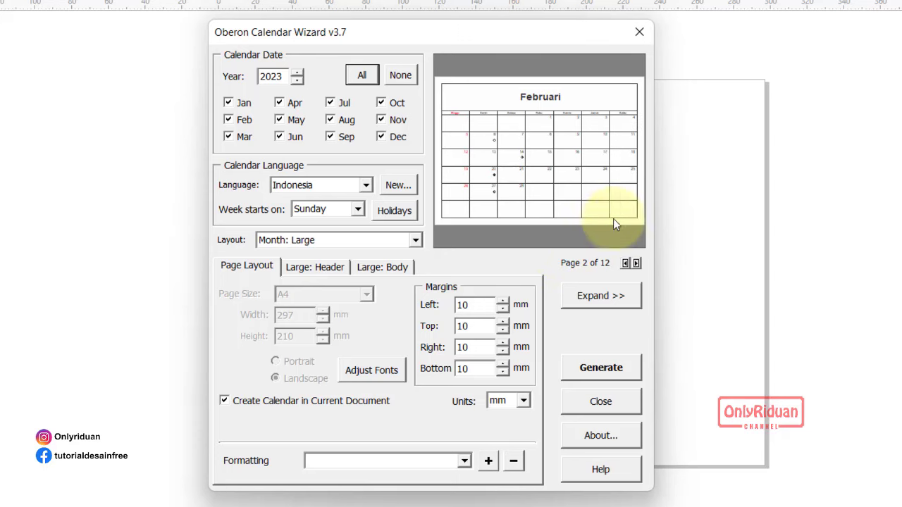
{"action": "left_click", "coordinate": [637, 263]}
{"action": "left_click", "coordinate": [636, 263]}
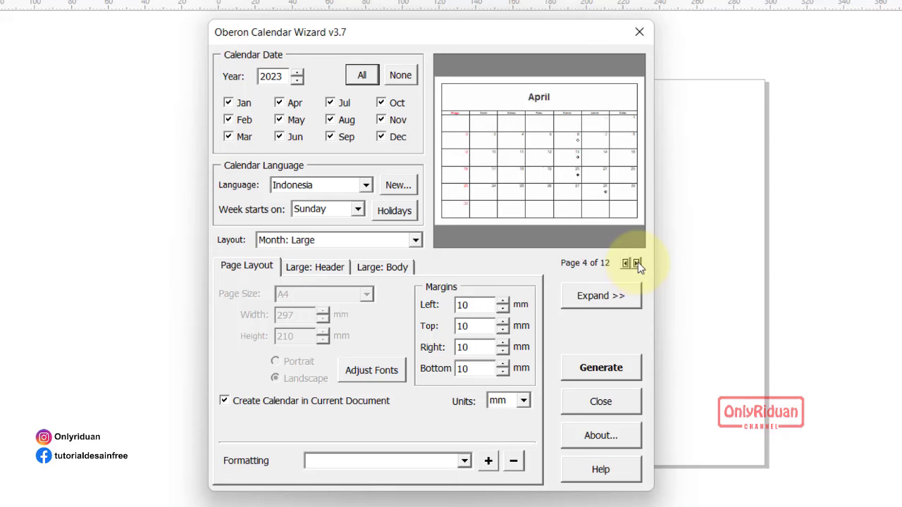
{"action": "left_click", "coordinate": [636, 263]}
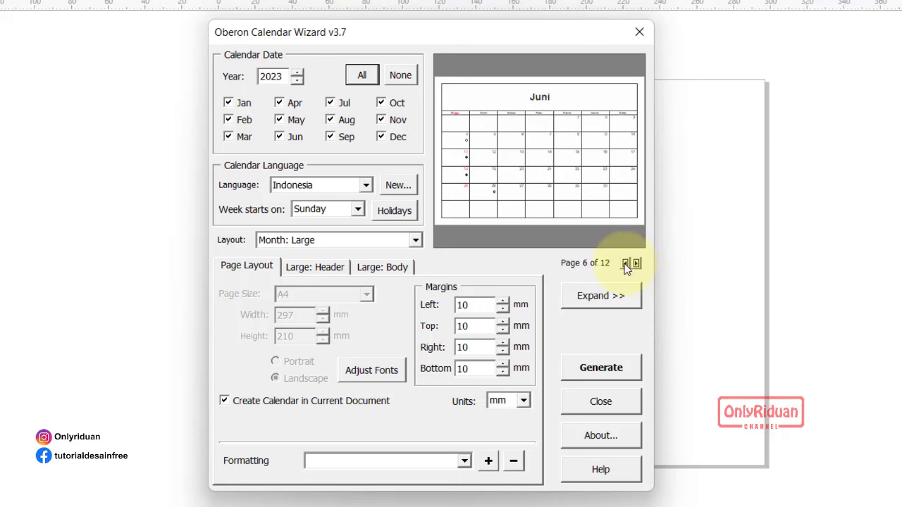
{"action": "left_click", "coordinate": [625, 263]}
{"action": "left_click", "coordinate": [626, 263]}
{"action": "left_click", "coordinate": [626, 263]}
{"action": "left_click", "coordinate": [625, 263]}
{"action": "left_click", "coordinate": [626, 264]}
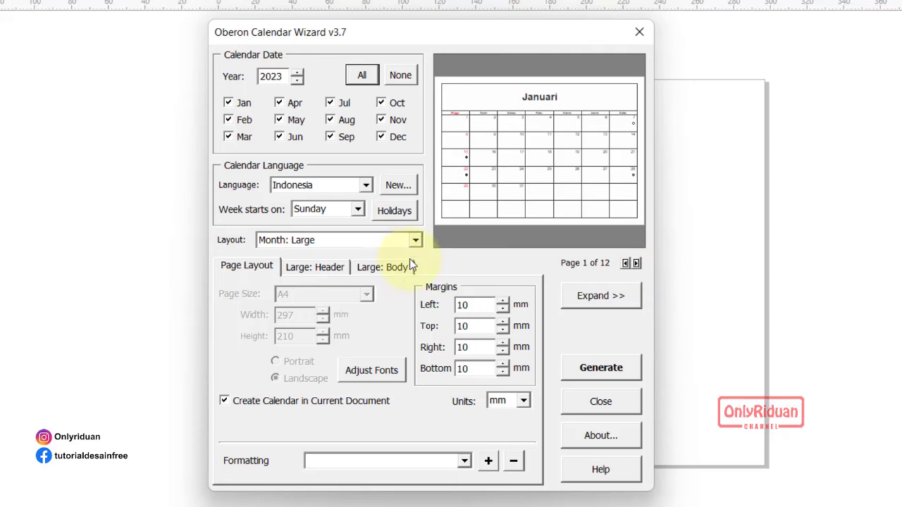
Step: Try the Year: 12 Small [3x4] and Image + 12 Small [3x4], [4x3] and [Left/Right] layouts, and restore Month: Large with a Sunday start
{"action": "left_click", "coordinate": [416, 240]}
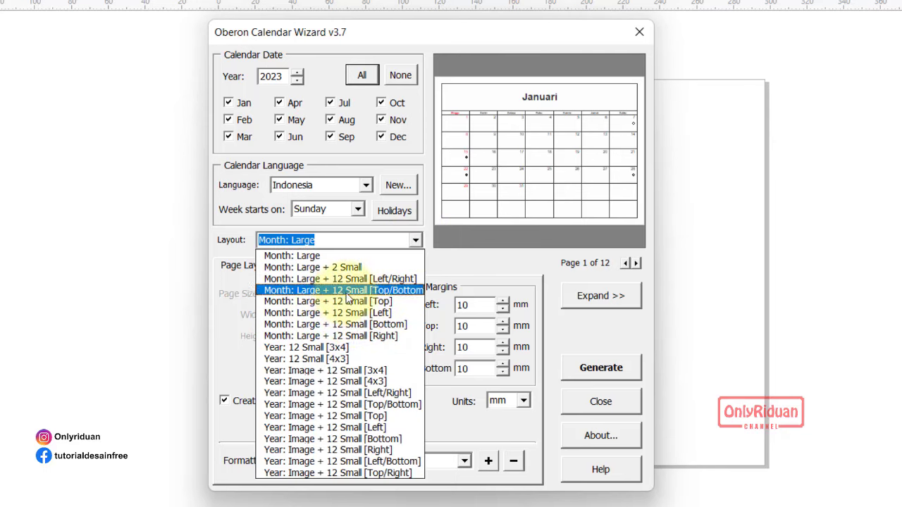
{"action": "left_click", "coordinate": [335, 346]}
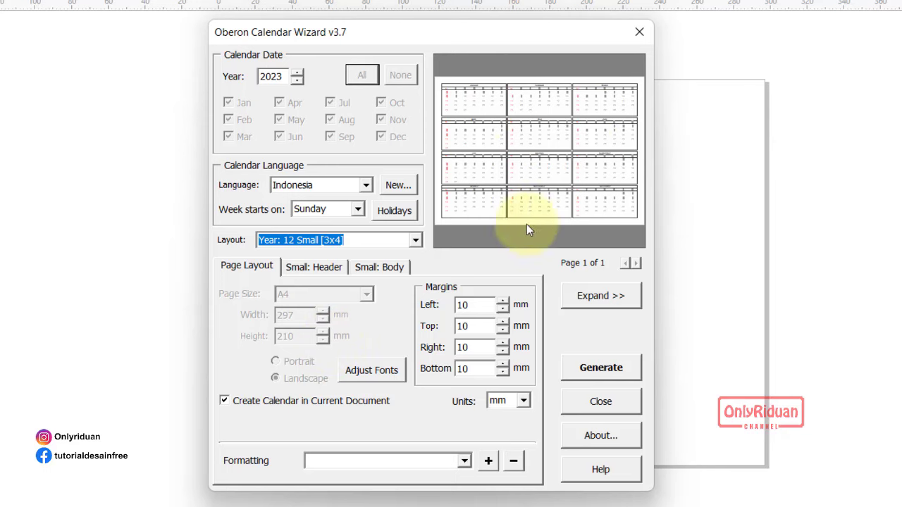
{"action": "left_click", "coordinate": [414, 240]}
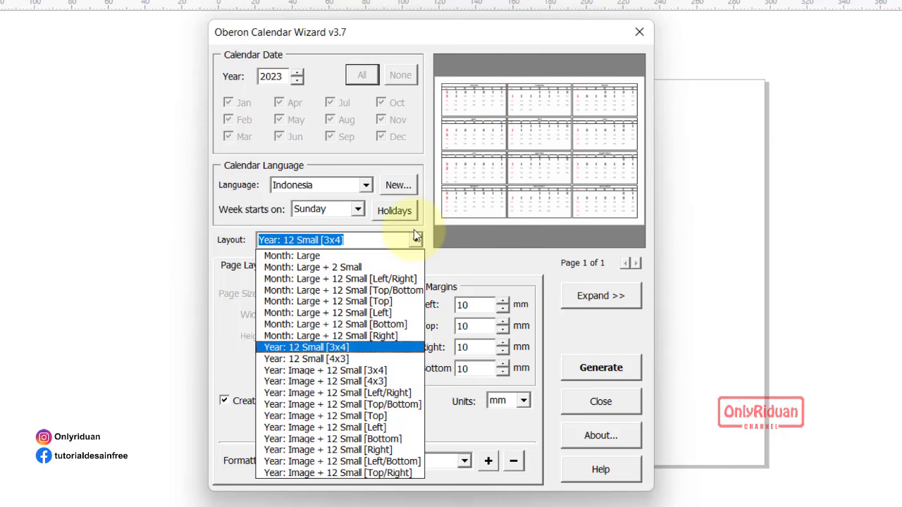
{"action": "left_click", "coordinate": [334, 372]}
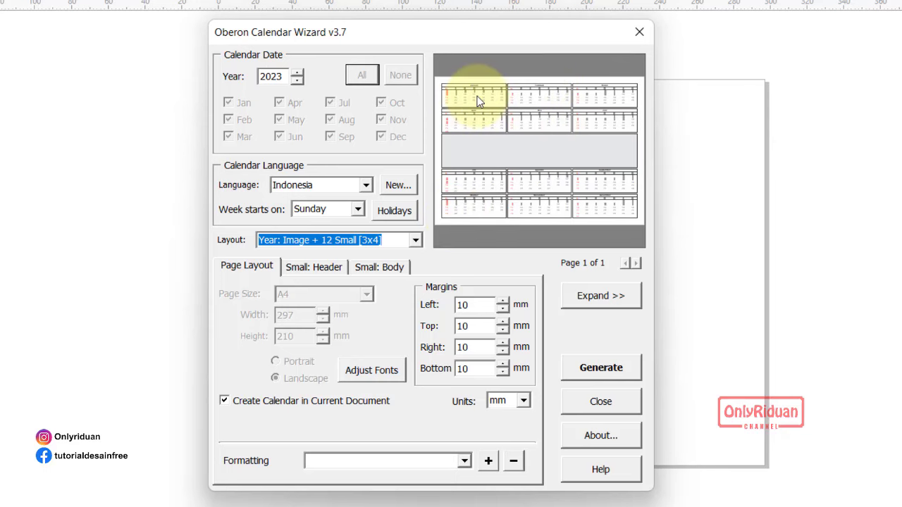
{"action": "left_click", "coordinate": [412, 241]}
{"action": "left_click", "coordinate": [372, 381]}
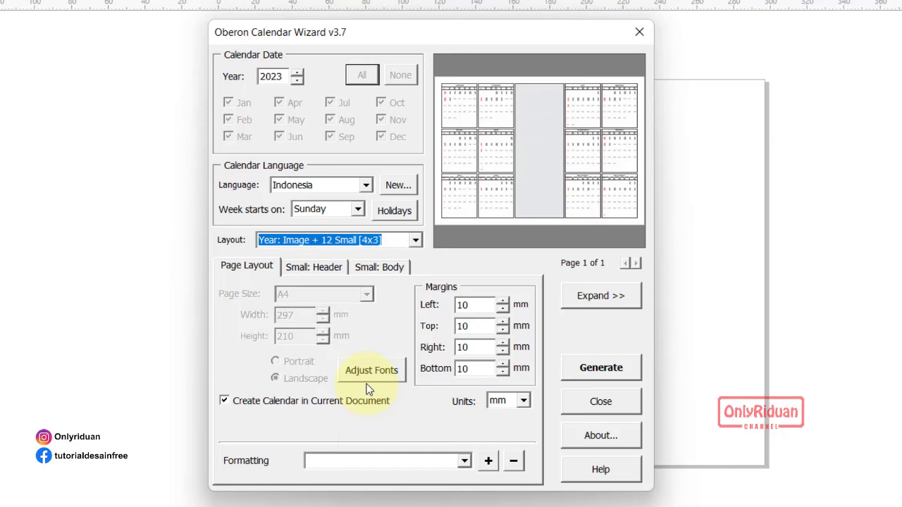
{"action": "left_click", "coordinate": [415, 240]}
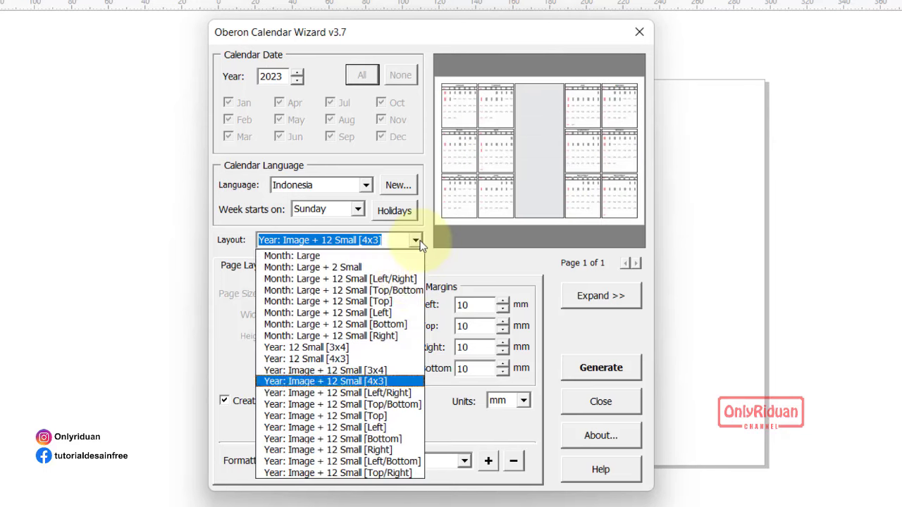
{"action": "left_click", "coordinate": [381, 393]}
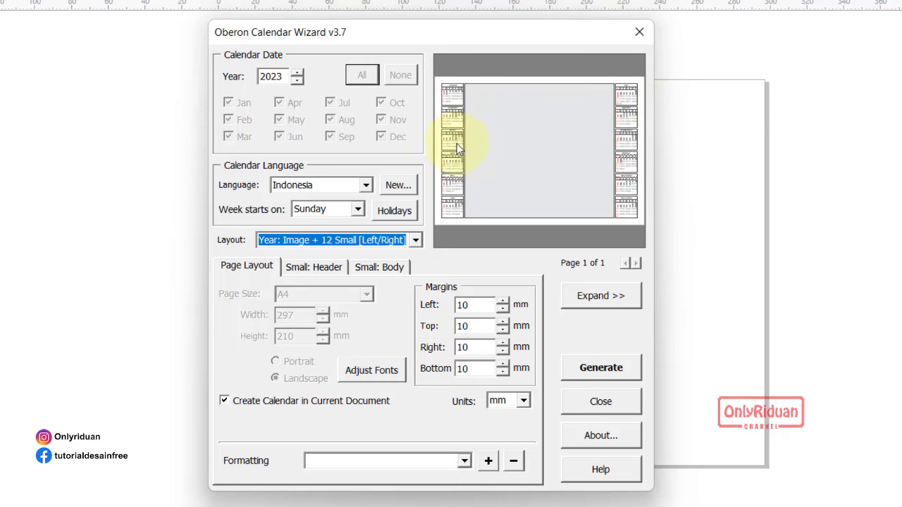
{"action": "left_click", "coordinate": [416, 241]}
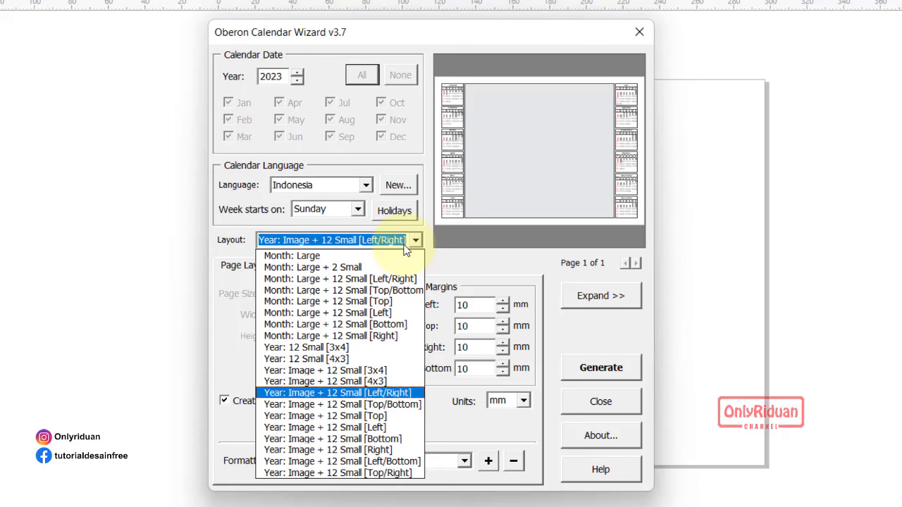
{"action": "left_click", "coordinate": [316, 256]}
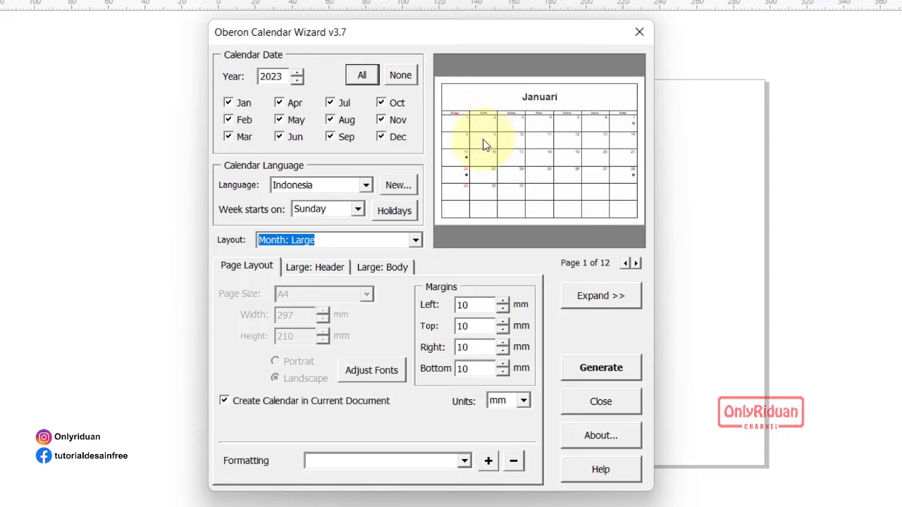
{"action": "left_click", "coordinate": [353, 210]}
{"action": "left_click", "coordinate": [340, 222]}
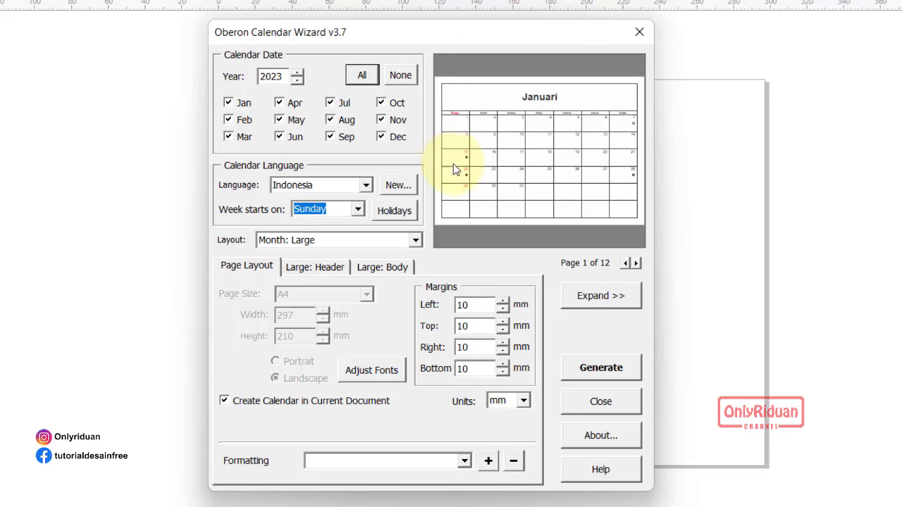
Step: Set the large calendar's title text color to crimson, CMYK 0, 100, 59, 0
{"action": "left_click", "coordinate": [330, 276]}
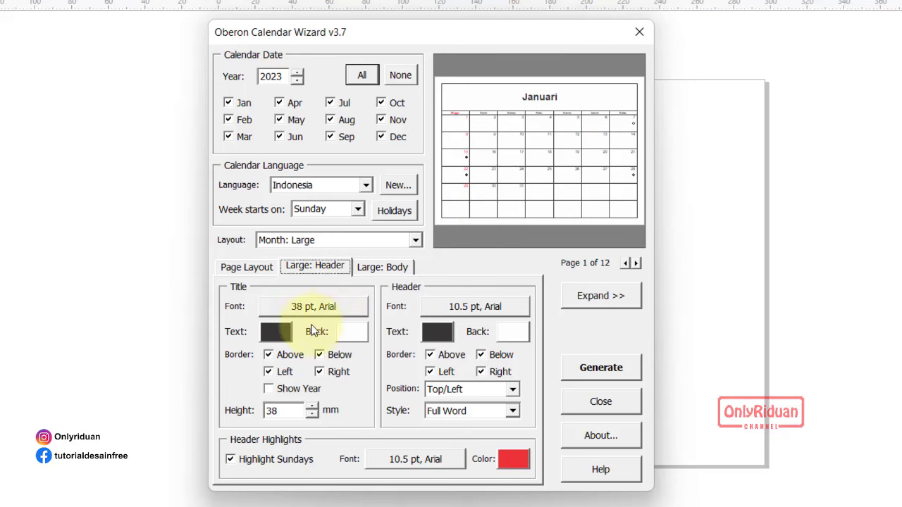
{"action": "left_click", "coordinate": [281, 331]}
{"action": "left_click_drag", "start_coordinate": [332, 286], "coordinate": [352, 167]}
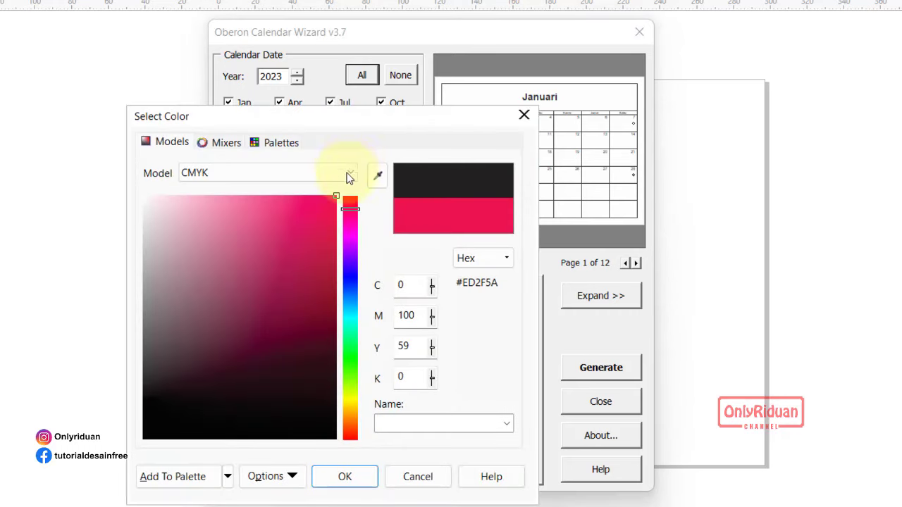
{"action": "left_click", "coordinate": [346, 478]}
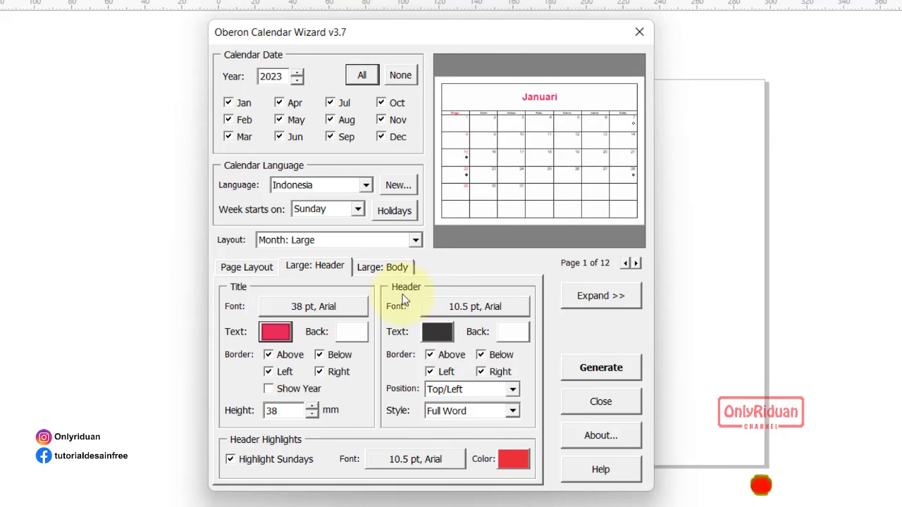
Step: Set the title background to lime green, CMYK 38, 0, 100, 0
{"action": "left_click", "coordinate": [352, 335]}
{"action": "left_click", "coordinate": [353, 386]}
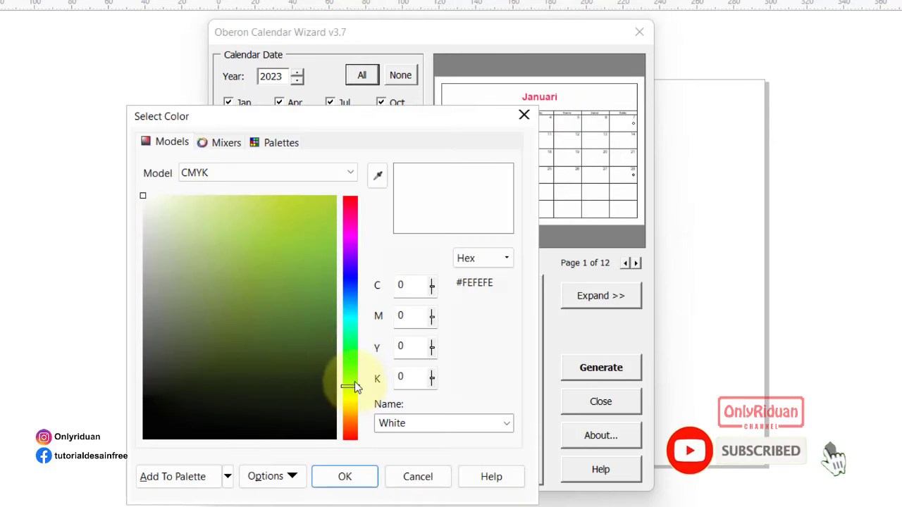
{"action": "left_click", "coordinate": [328, 208]}
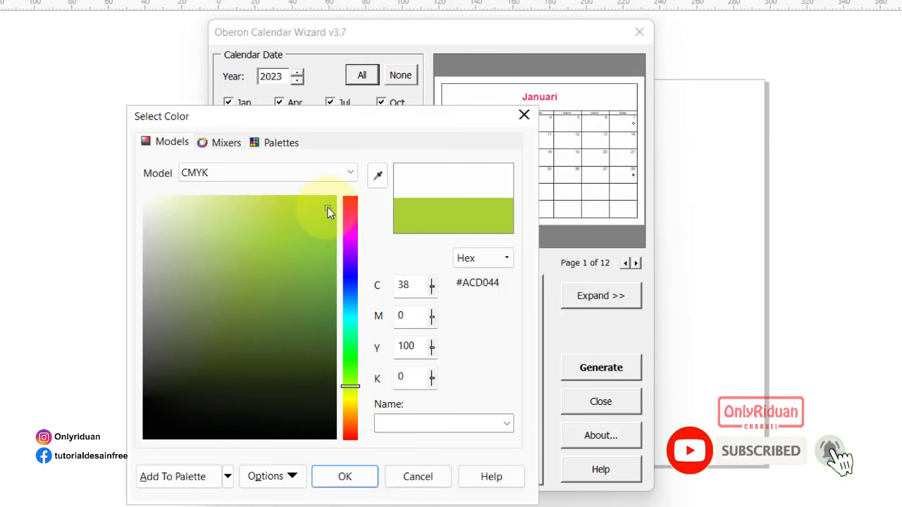
{"action": "left_click", "coordinate": [345, 476]}
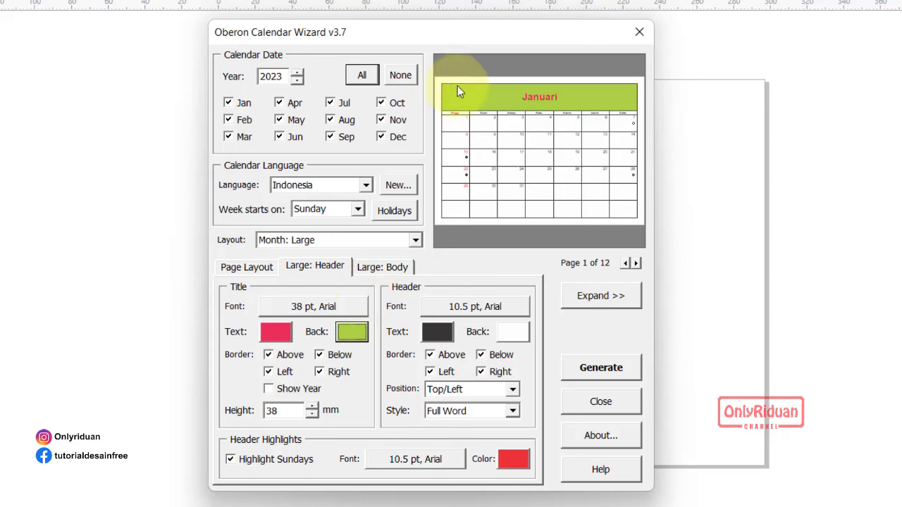
Step: Try the title without its above, below, left and right borders, and turn all four back on
{"action": "left_click", "coordinate": [269, 355]}
{"action": "left_click", "coordinate": [325, 354]}
{"action": "left_click", "coordinate": [320, 372]}
{"action": "left_click", "coordinate": [269, 372]}
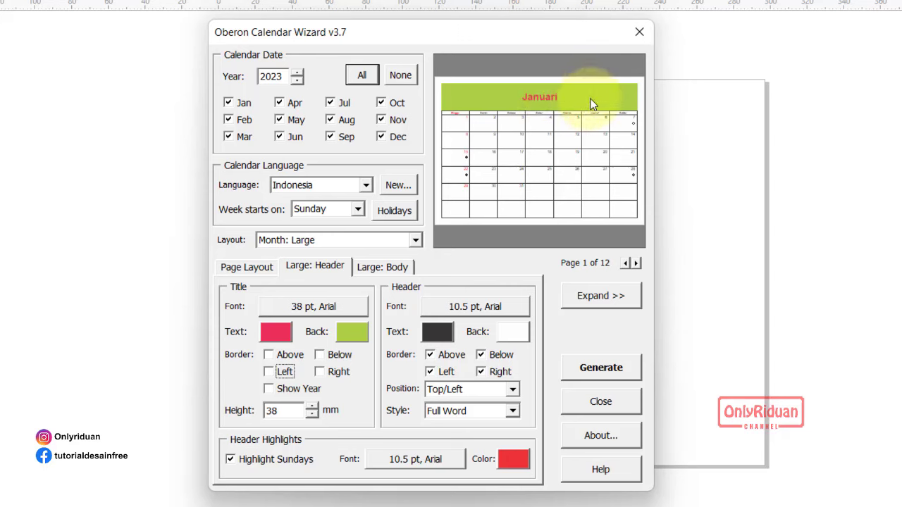
{"action": "left_click", "coordinate": [269, 371]}
{"action": "left_click", "coordinate": [275, 358]}
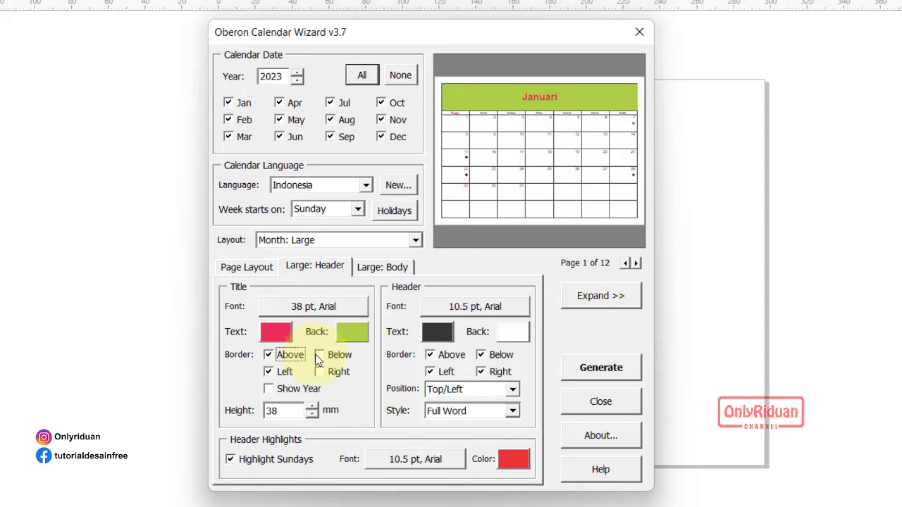
{"action": "left_click", "coordinate": [319, 371]}
{"action": "left_click", "coordinate": [320, 356]}
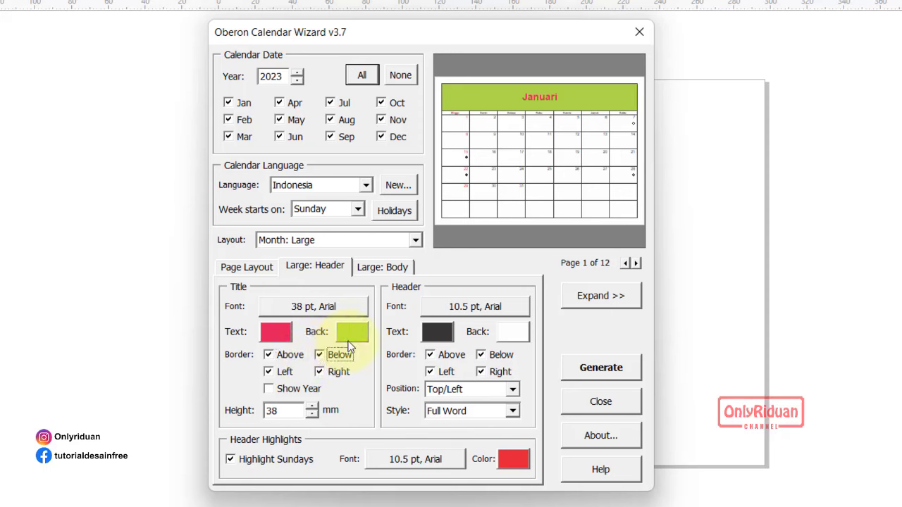
Step: Show the year in the month title and keep Black as the weekday header text color
{"action": "left_click", "coordinate": [269, 390]}
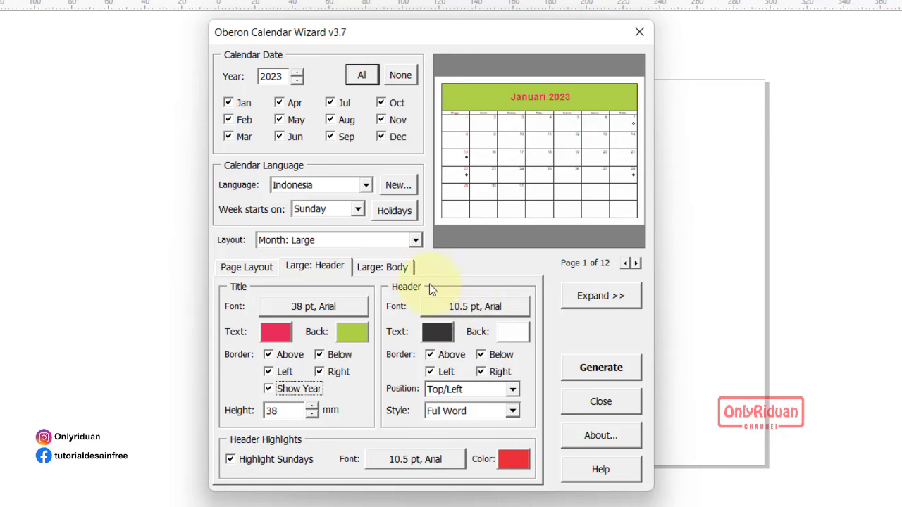
{"action": "left_click", "coordinate": [437, 333]}
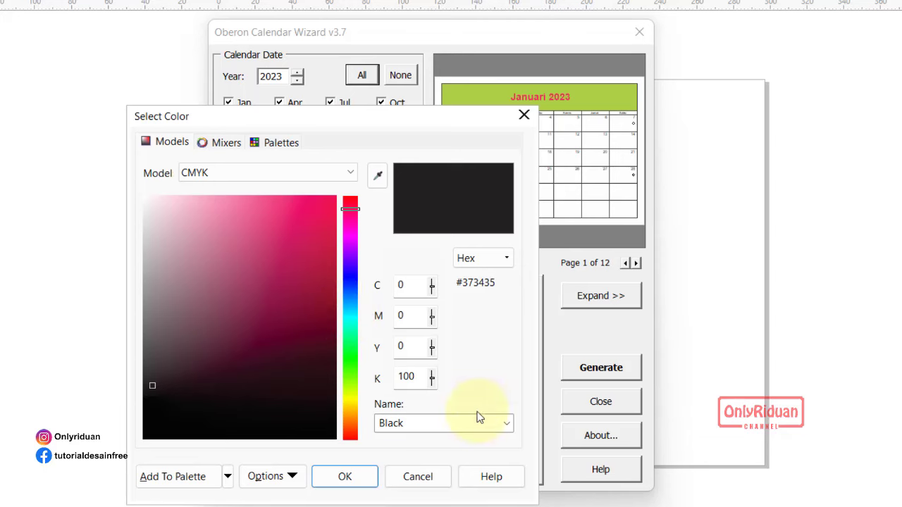
{"action": "left_click", "coordinate": [345, 476]}
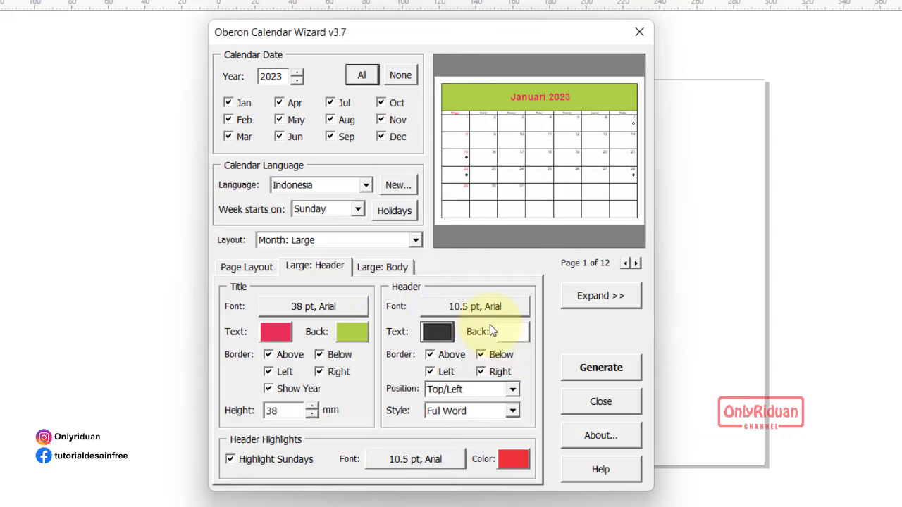
Step: Set the weekday header font and the Sunday header highlight font to Arial Bold, 20 pt
{"action": "left_click", "coordinate": [502, 307]}
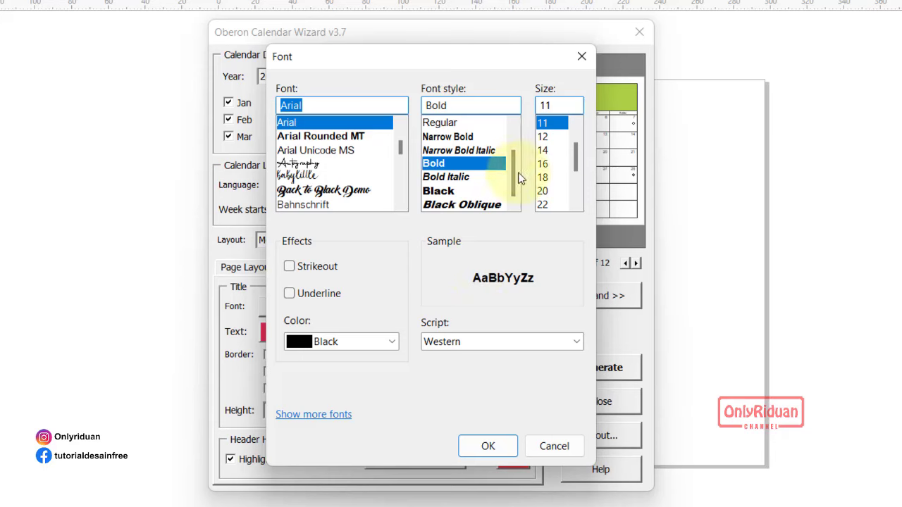
{"action": "left_click", "coordinate": [542, 191]}
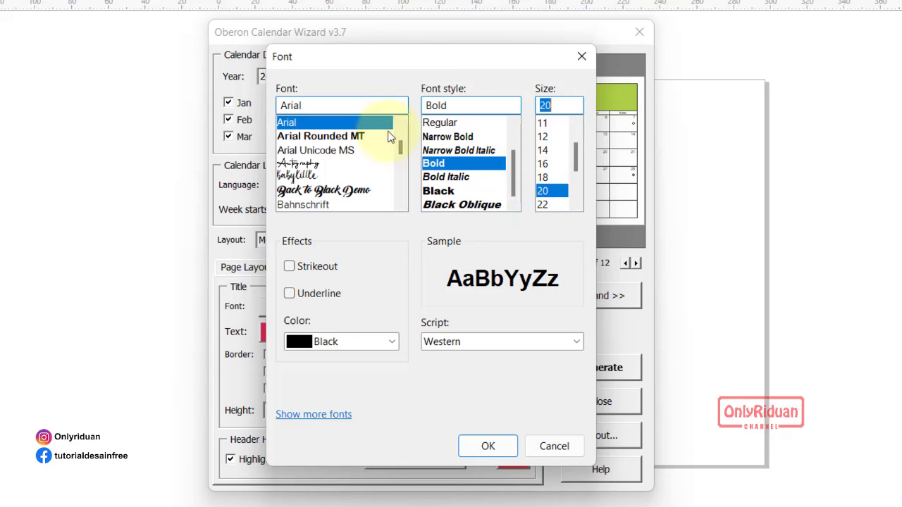
{"action": "left_click", "coordinate": [472, 448]}
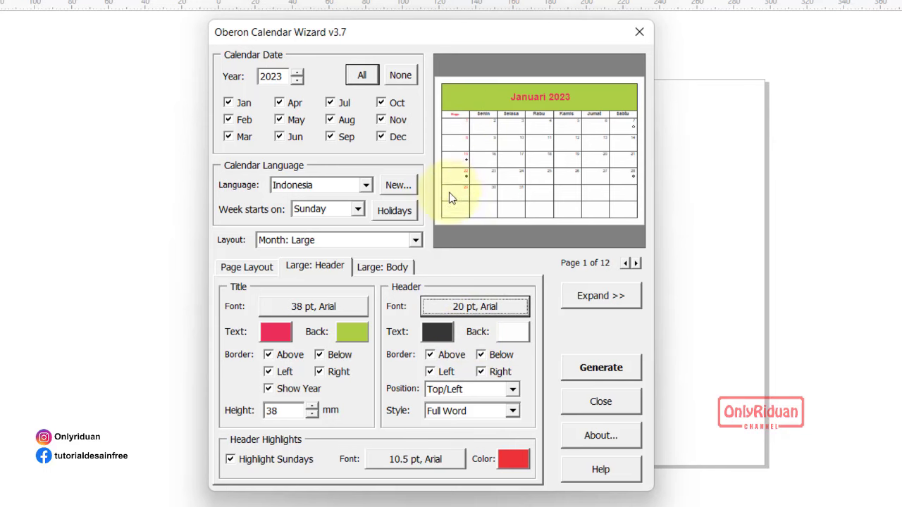
{"action": "left_click", "coordinate": [413, 459]}
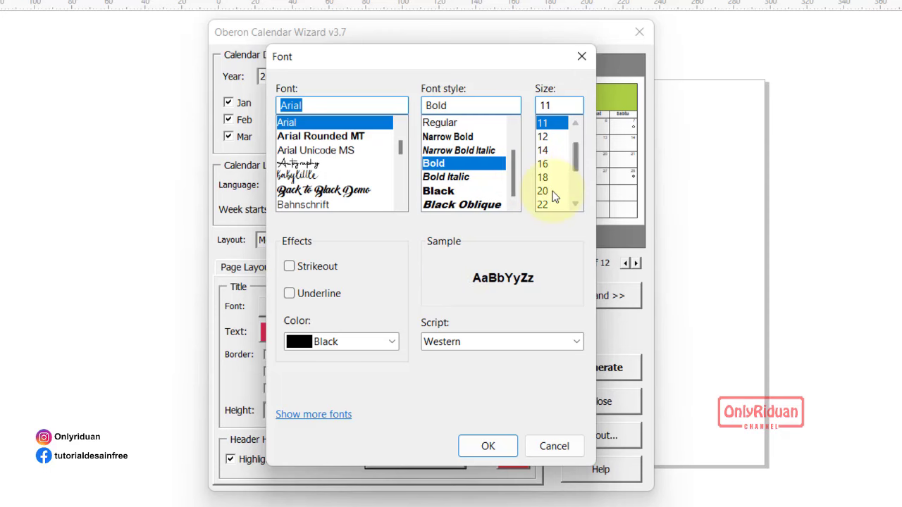
{"action": "left_click", "coordinate": [544, 191]}
{"action": "left_click", "coordinate": [489, 447]}
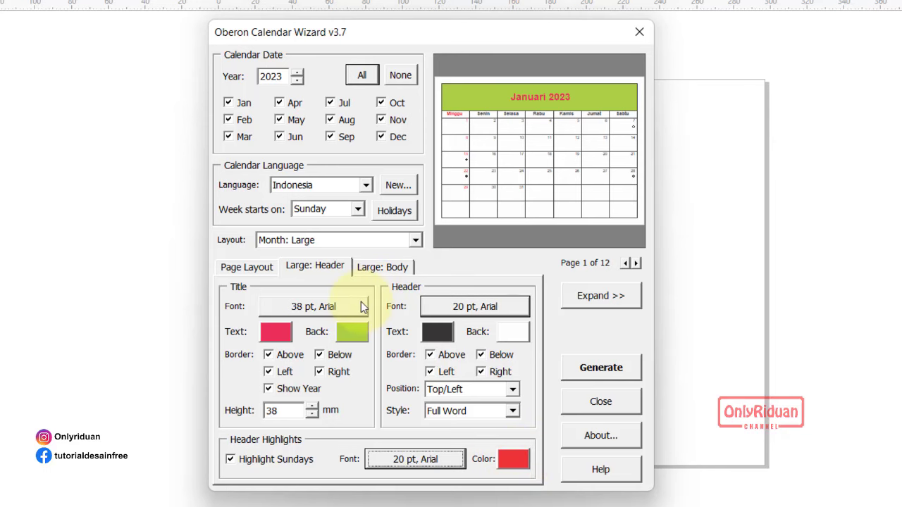
Step: Try the Vertical orientation for the large calendar body and switch back to Horizontal
{"action": "left_click", "coordinate": [389, 269]}
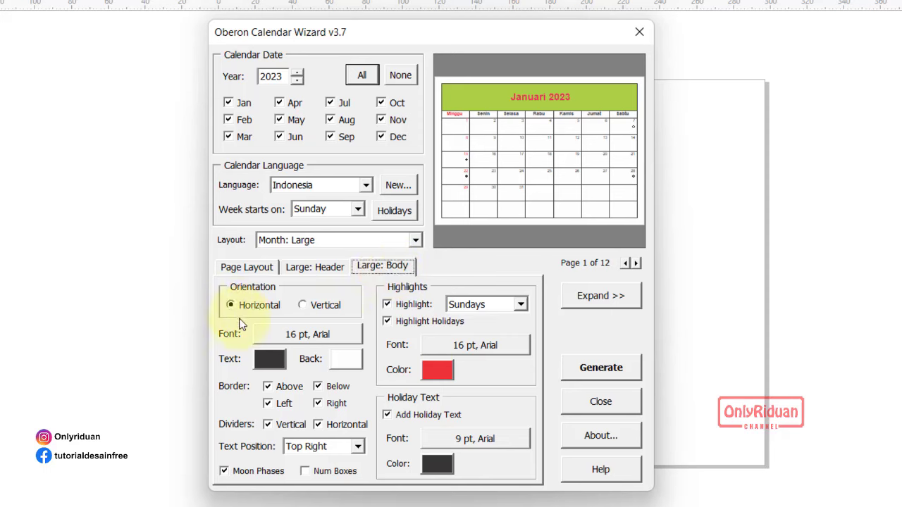
{"action": "left_click", "coordinate": [304, 304]}
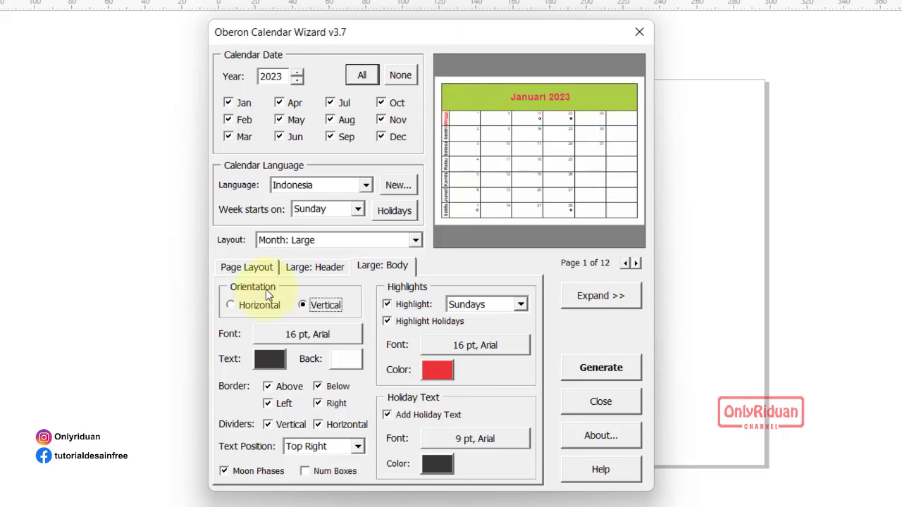
{"action": "left_click", "coordinate": [233, 305]}
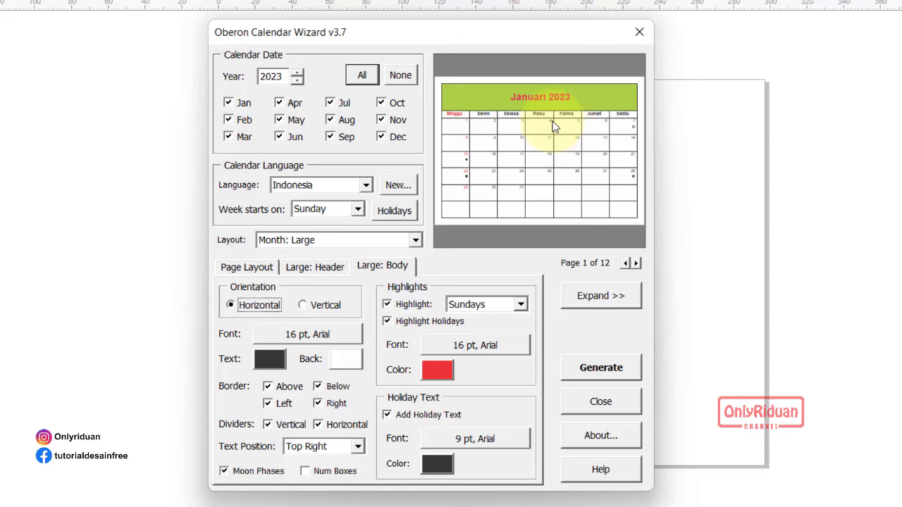
Step: Center the date numbers in the calendar body cells and set their font to Arial Black, 24 pt
{"action": "left_click", "coordinate": [359, 447]}
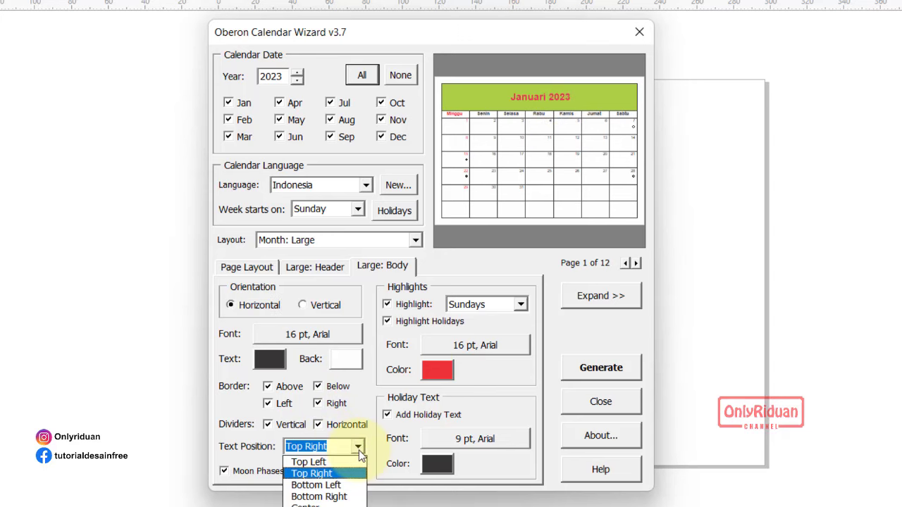
{"action": "left_click", "coordinate": [310, 504]}
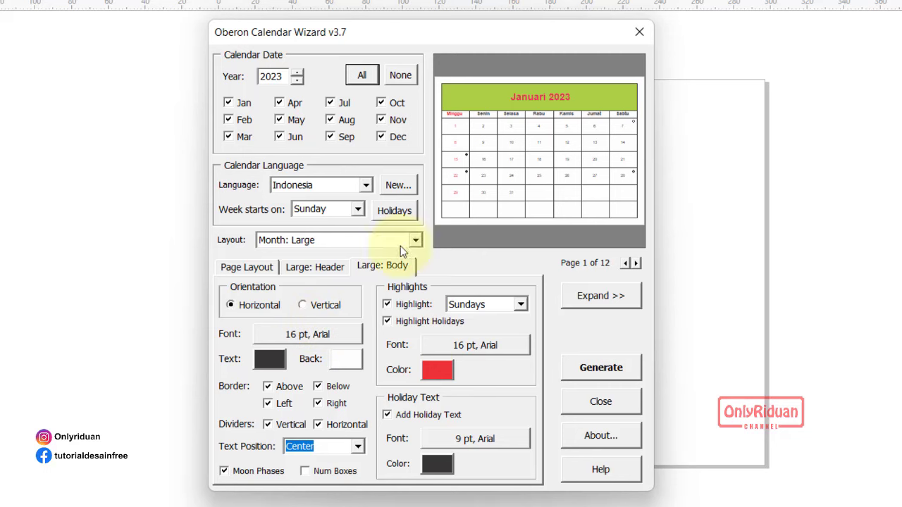
{"action": "left_click", "coordinate": [308, 335]}
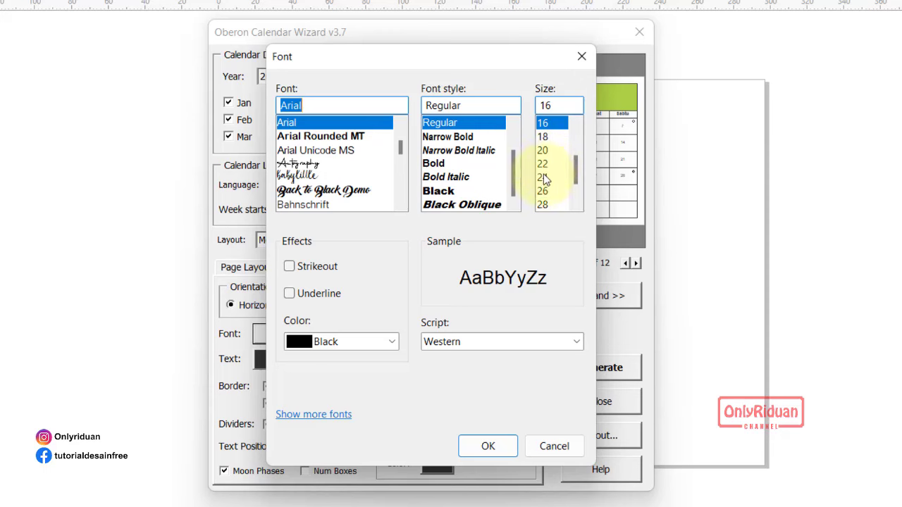
{"action": "left_click", "coordinate": [543, 177]}
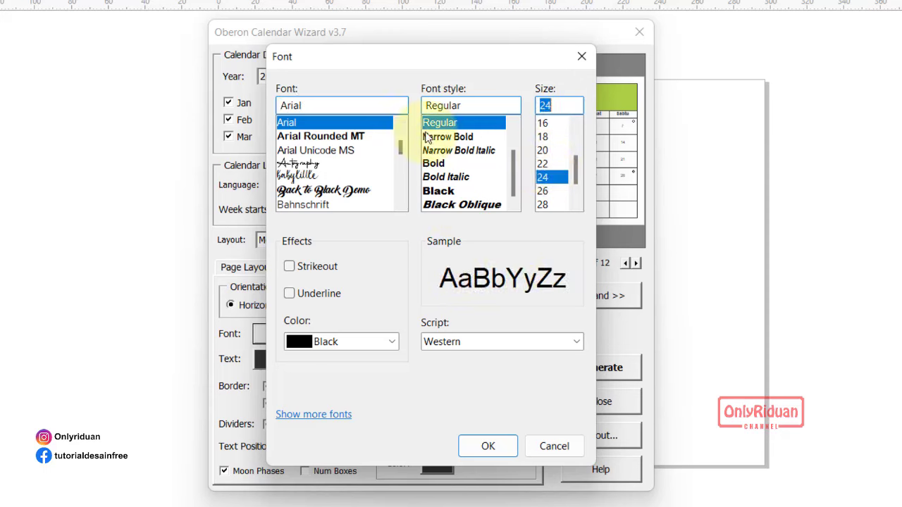
{"action": "left_click", "coordinate": [444, 194]}
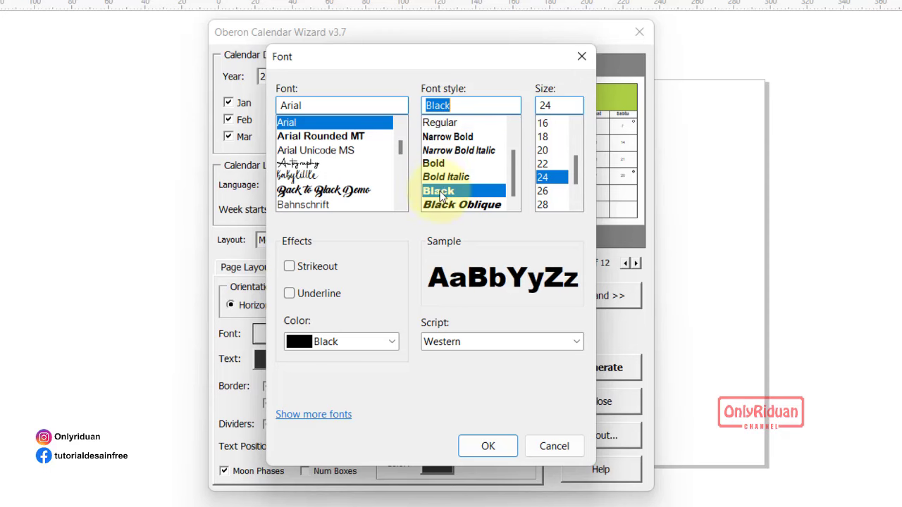
{"action": "left_click", "coordinate": [491, 446]}
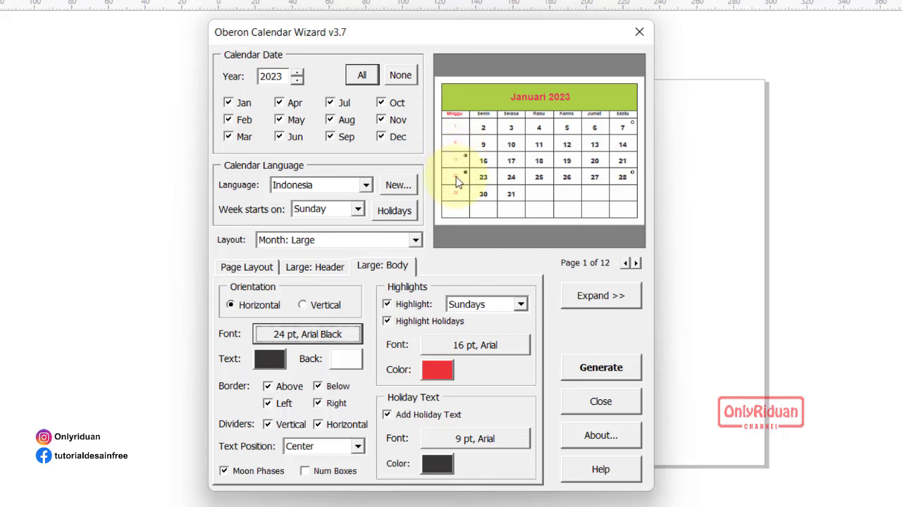
Step: Set the font of the highlighted Sundays and holidays in the calendar body to Arial Black, 24 pt
{"action": "left_click", "coordinate": [467, 348]}
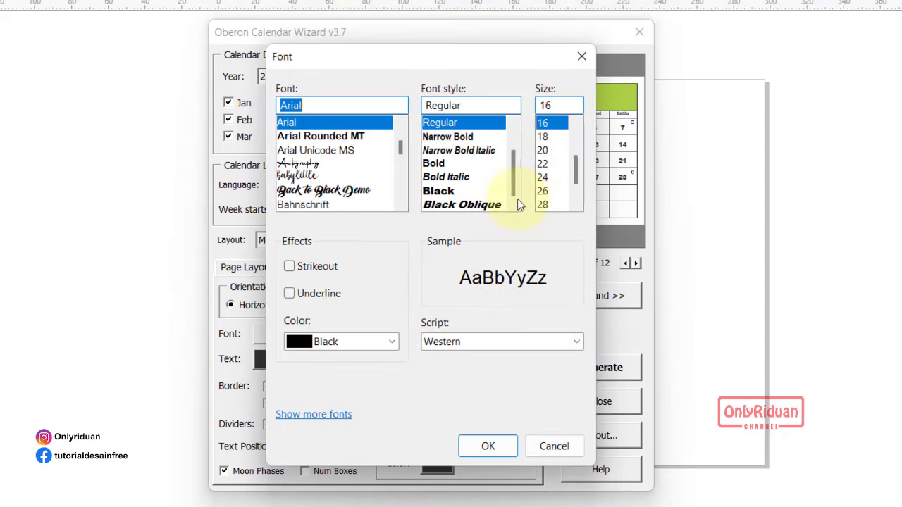
{"action": "left_click", "coordinate": [543, 177]}
{"action": "left_click", "coordinate": [465, 191]}
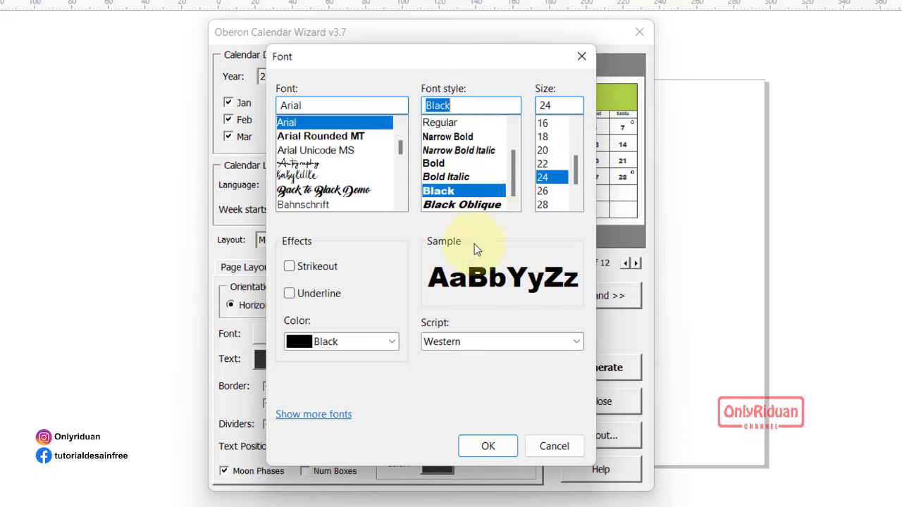
{"action": "left_click", "coordinate": [486, 446]}
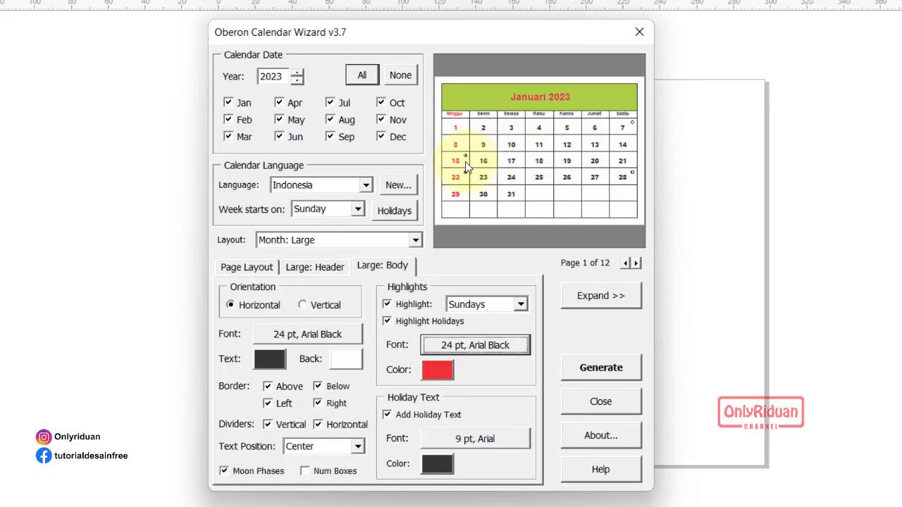
Step: Try the calendar body without moon phases and turn them back on
{"action": "left_click", "coordinate": [224, 471]}
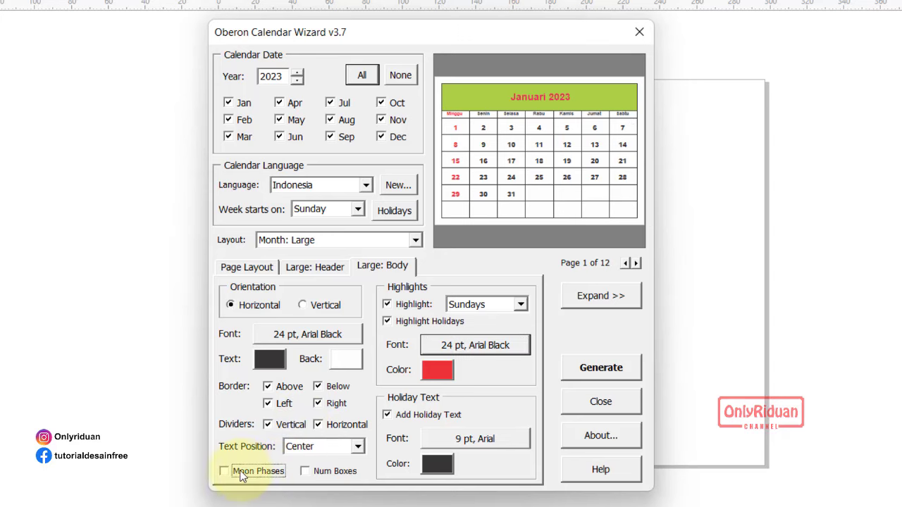
{"action": "left_click", "coordinate": [238, 472]}
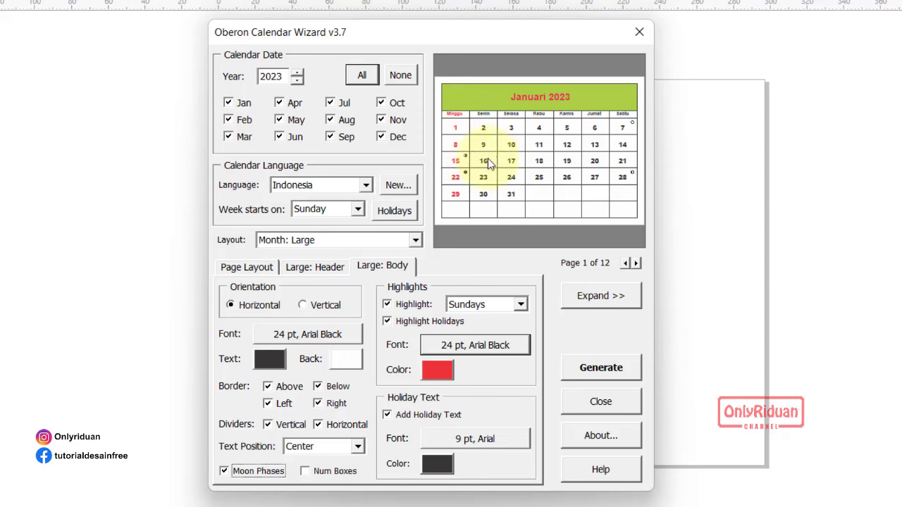
Step: Preview the monthly pages from January through August 2023 to check the date and moon phase styling
{"action": "left_click", "coordinate": [638, 265]}
{"action": "left_click", "coordinate": [637, 264]}
{"action": "left_click", "coordinate": [637, 264]}
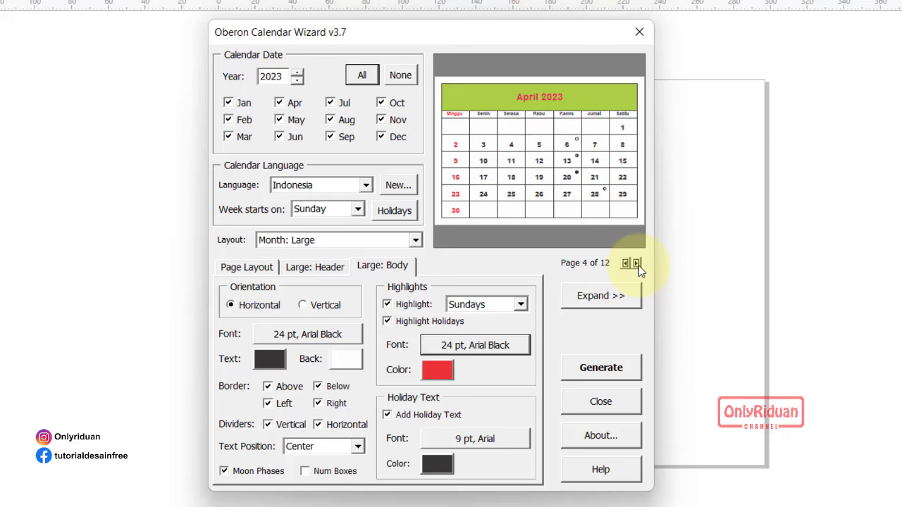
{"action": "left_click", "coordinate": [638, 265]}
{"action": "left_click", "coordinate": [637, 264]}
{"action": "left_click", "coordinate": [637, 264]}
{"action": "left_click", "coordinate": [637, 264]}
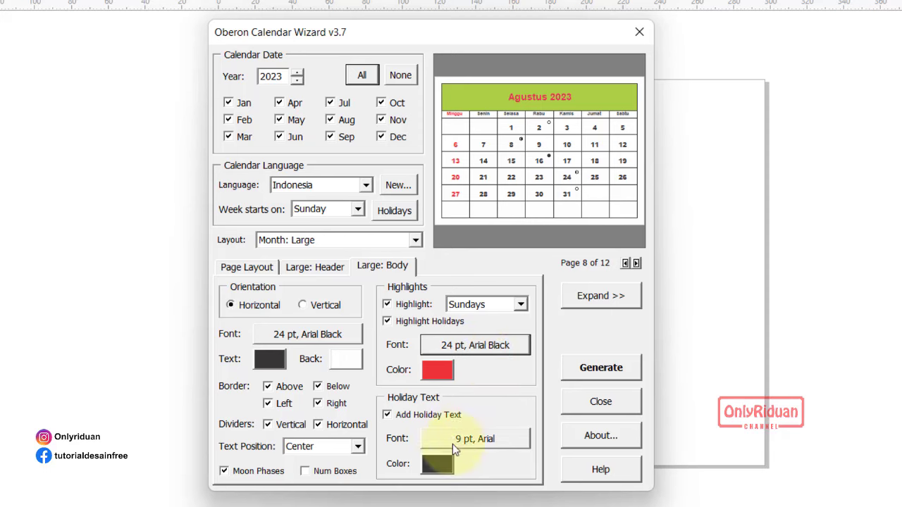
Step: Open the color selection for the holiday text in the calendar body
{"action": "left_click", "coordinate": [443, 470]}
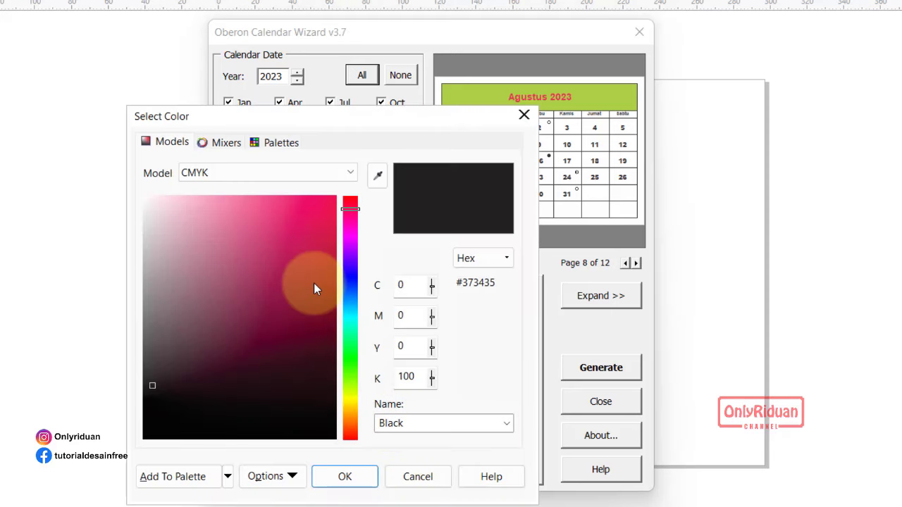